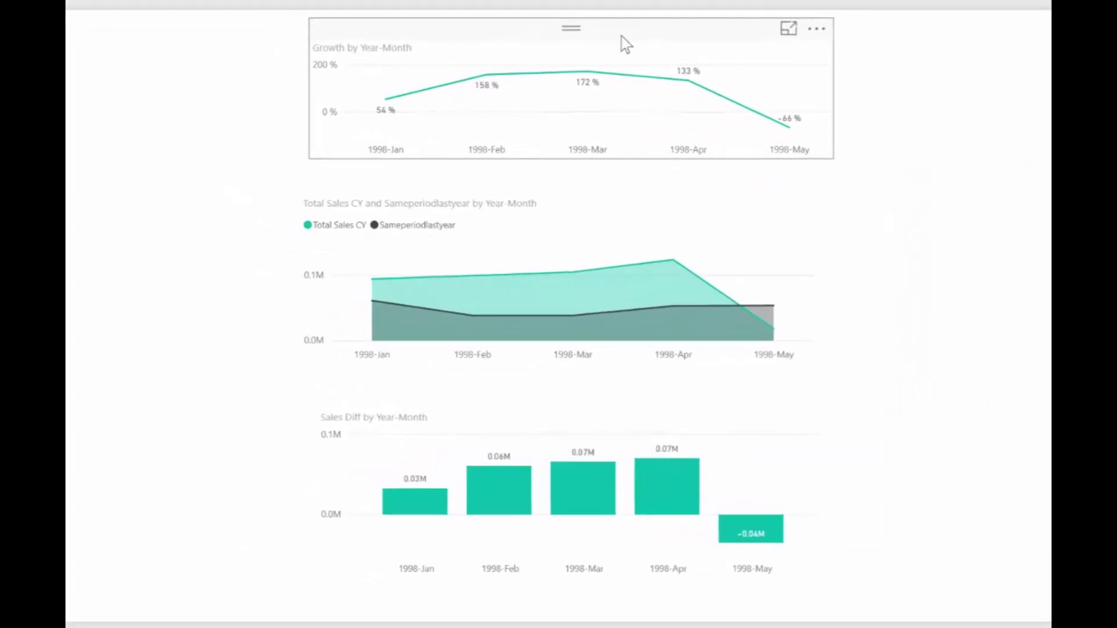
# Nudge the Sales Diff bar chart slightly left and down to realign it under the area chart.
pyautogui.click(621, 37)
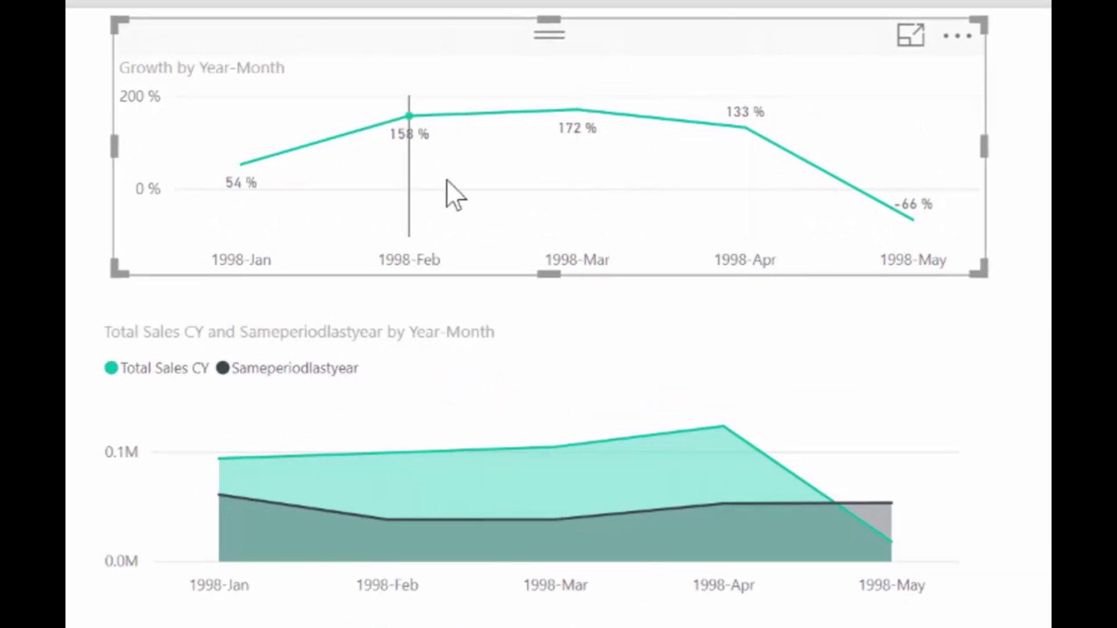
pyautogui.click(378, 315)
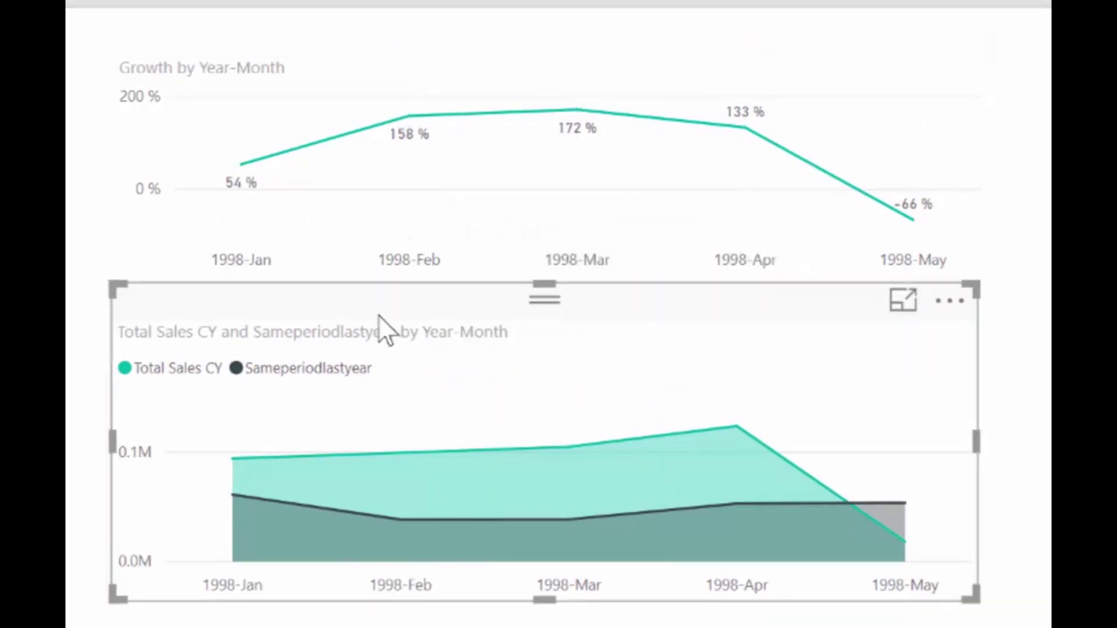
pyautogui.scroll(-3, 378, 316)
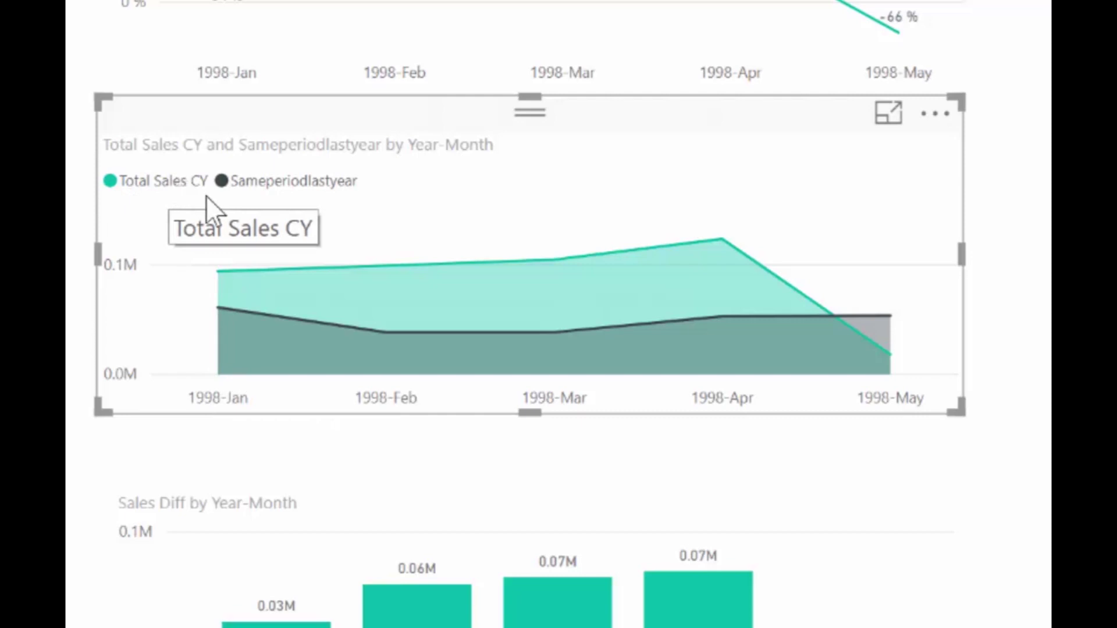
pyautogui.click(378, 509)
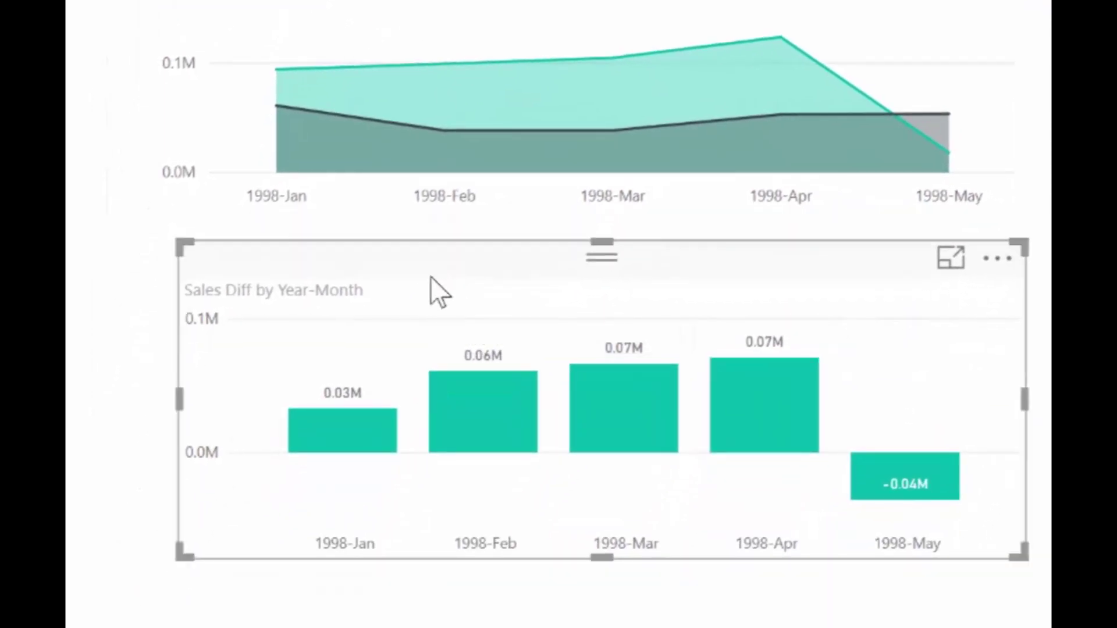
pyautogui.moveTo(430, 277); pyautogui.dragTo(413, 278)
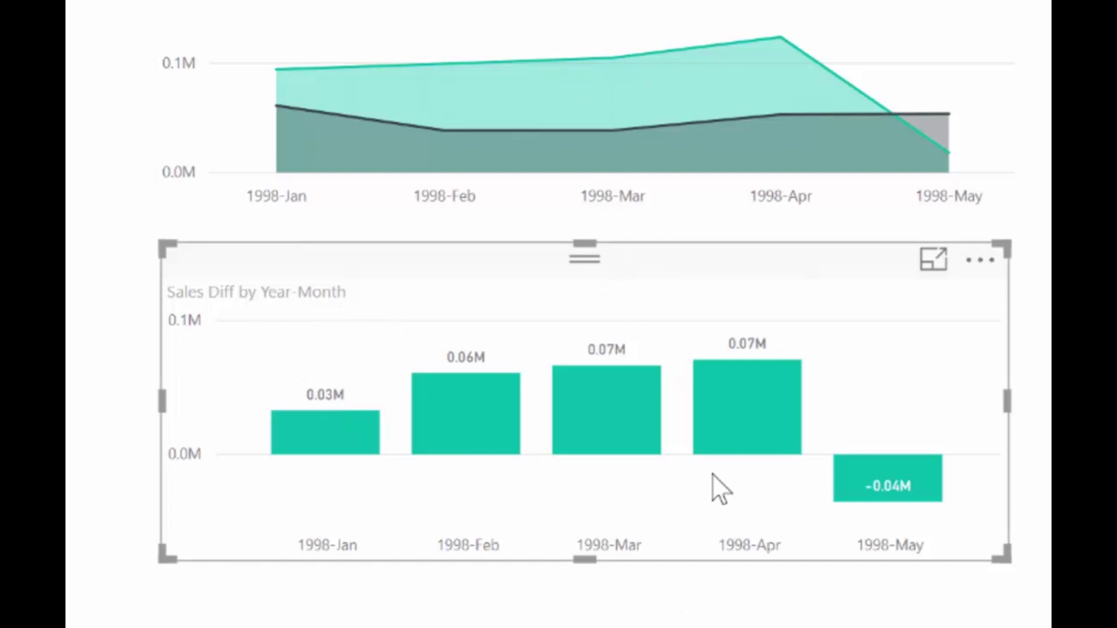
pyautogui.moveTo(465, 275); pyautogui.dragTo(472, 295)
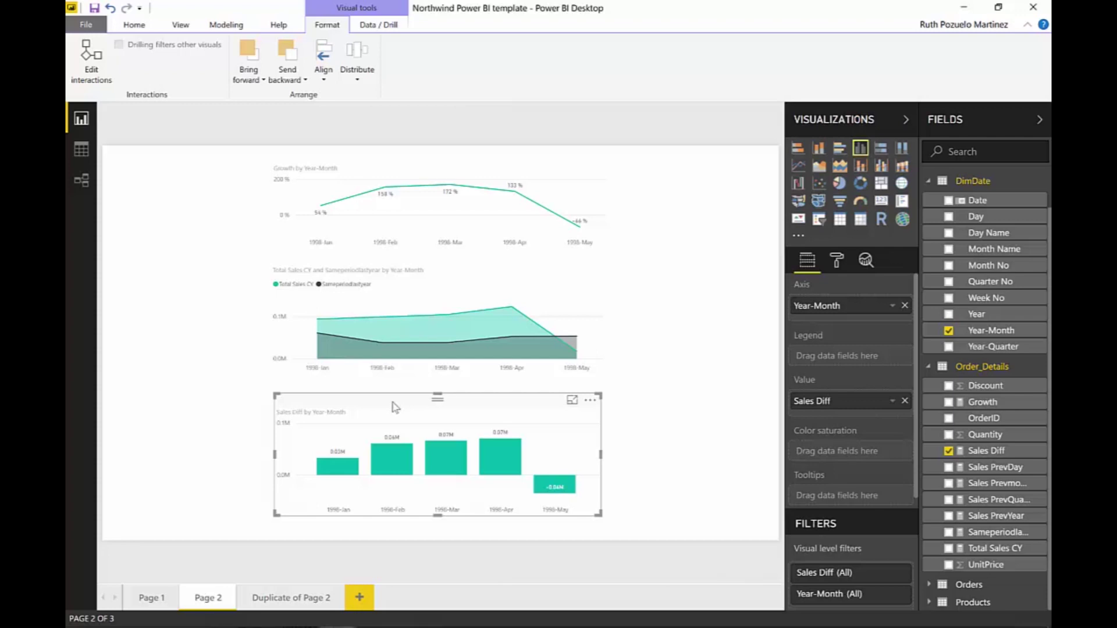
# Duplicate Page 2 and stack its area, line and bar charts on top of each other.
pyautogui.rightClick(208, 597)
pyautogui.click(239, 531)
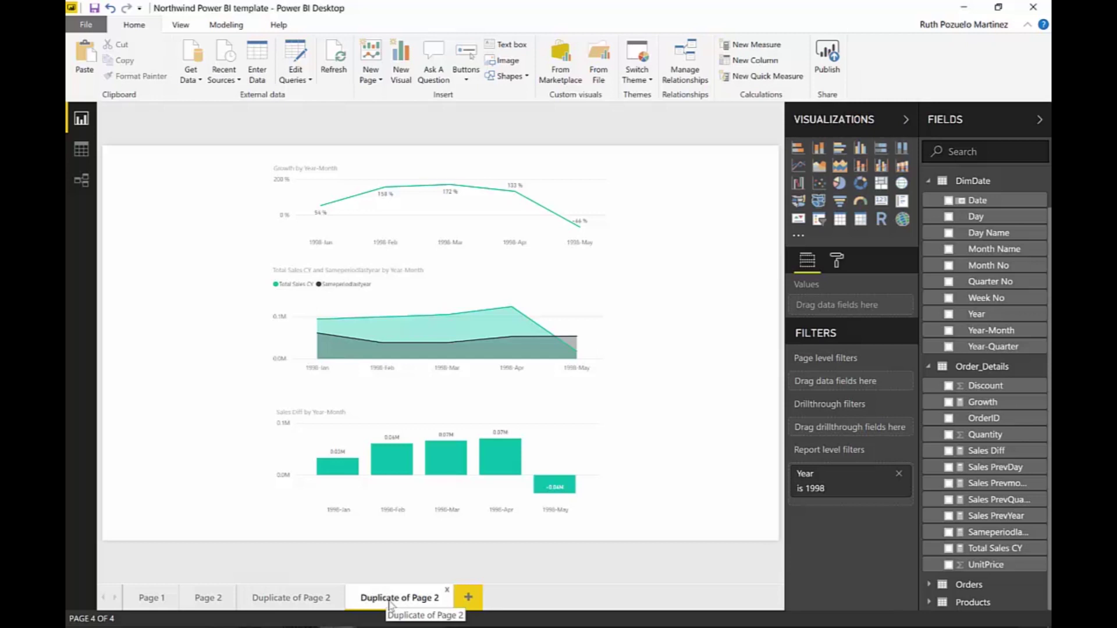
pyautogui.moveTo(424, 282); pyautogui.dragTo(421, 411)
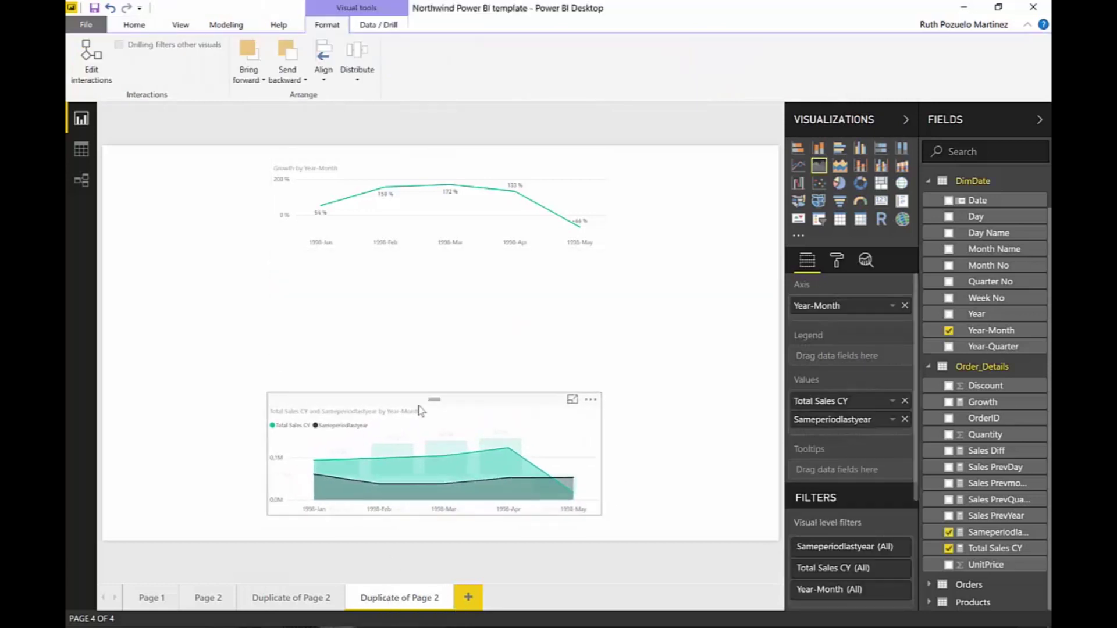
pyautogui.moveTo(437, 162); pyautogui.dragTo(437, 398)
pyautogui.click(424, 309)
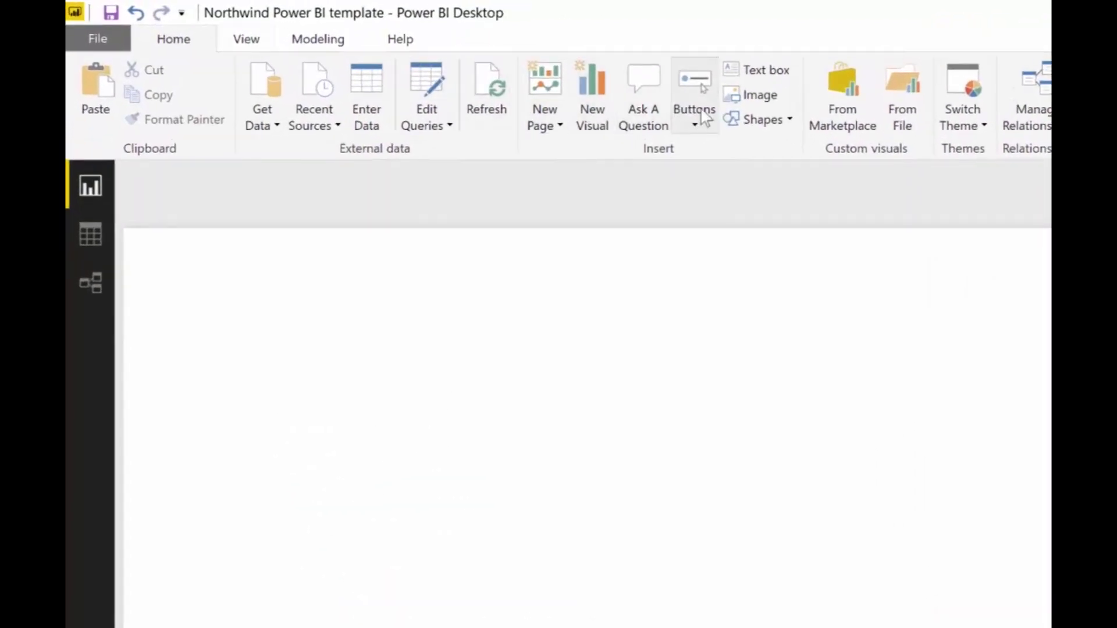
pyautogui.click(704, 119)
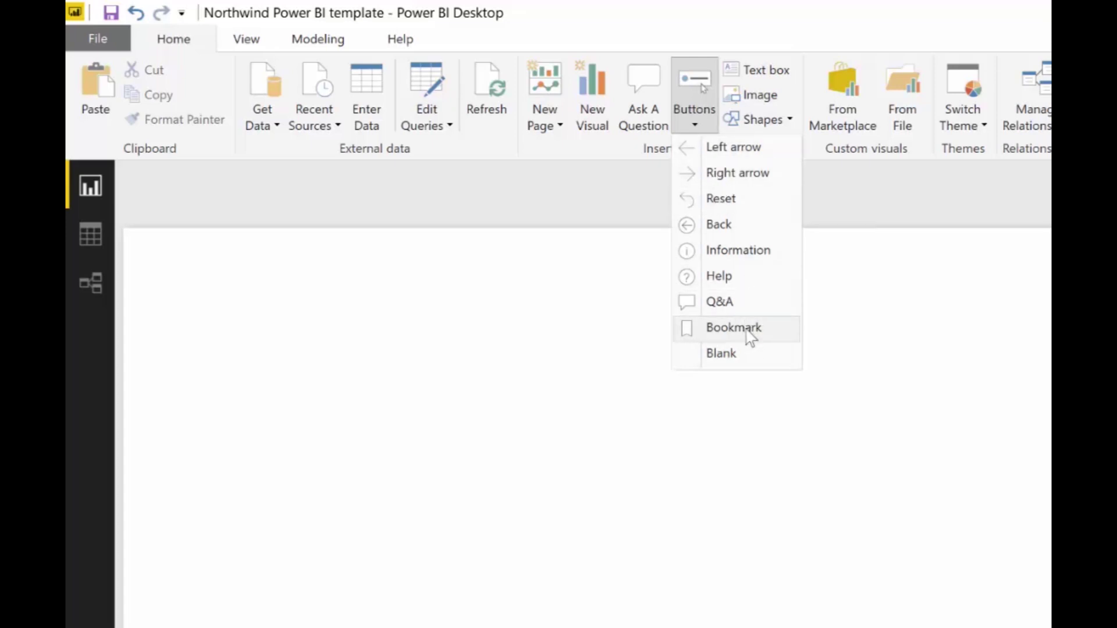
# Add a blank button, enlarge it and place it near the top-left above the charts.
pyautogui.click(738, 362)
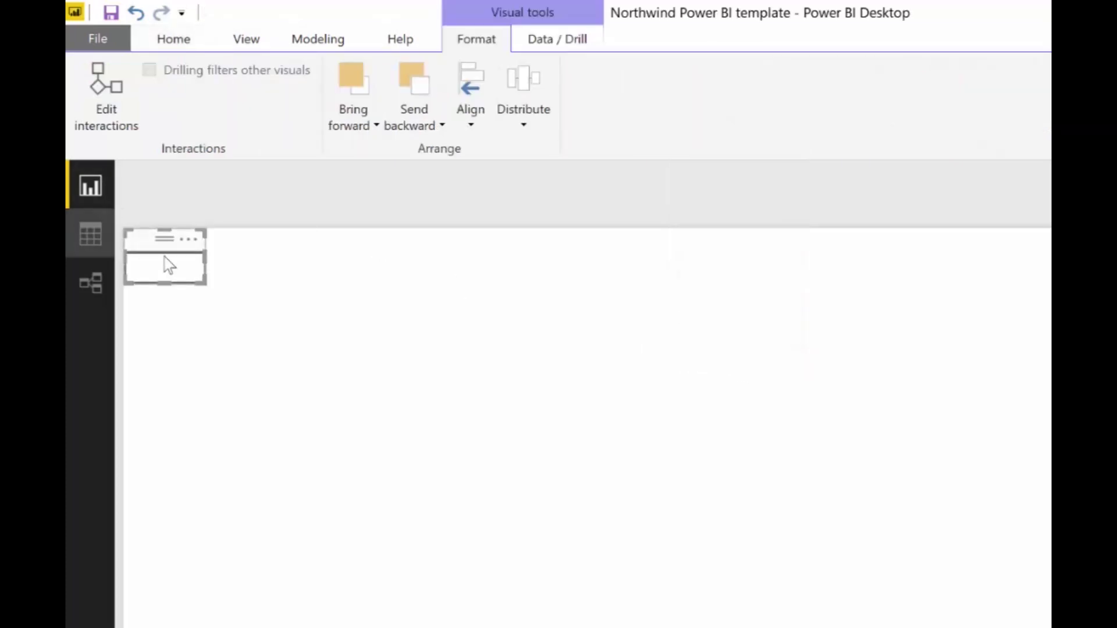
pyautogui.moveTo(185, 260); pyautogui.dragTo(486, 332)
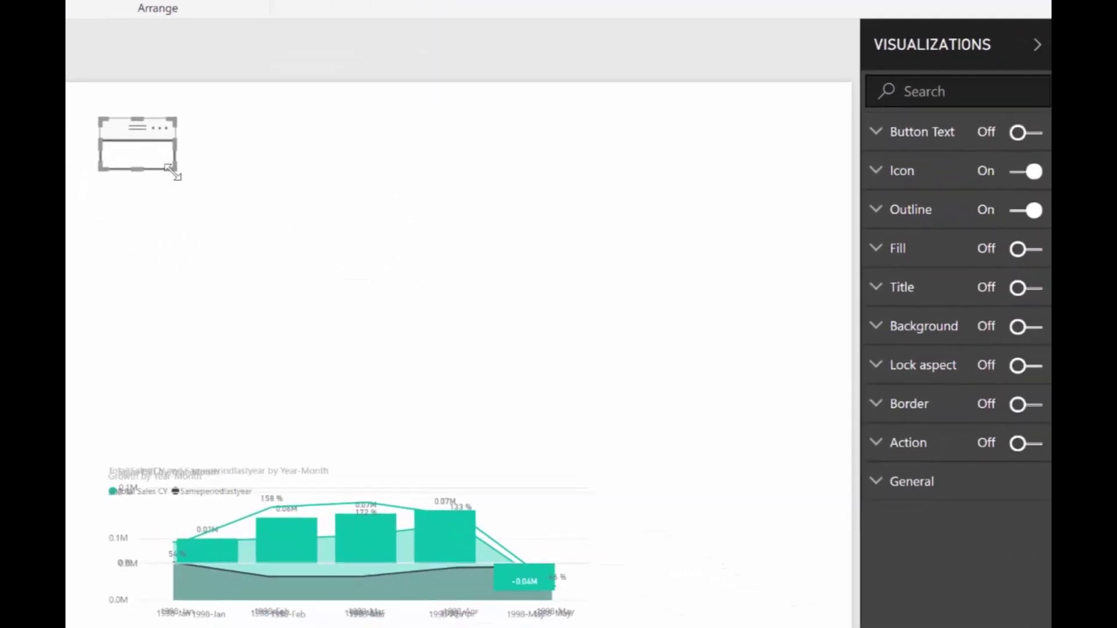
pyautogui.moveTo(172, 172); pyautogui.dragTo(245, 199)
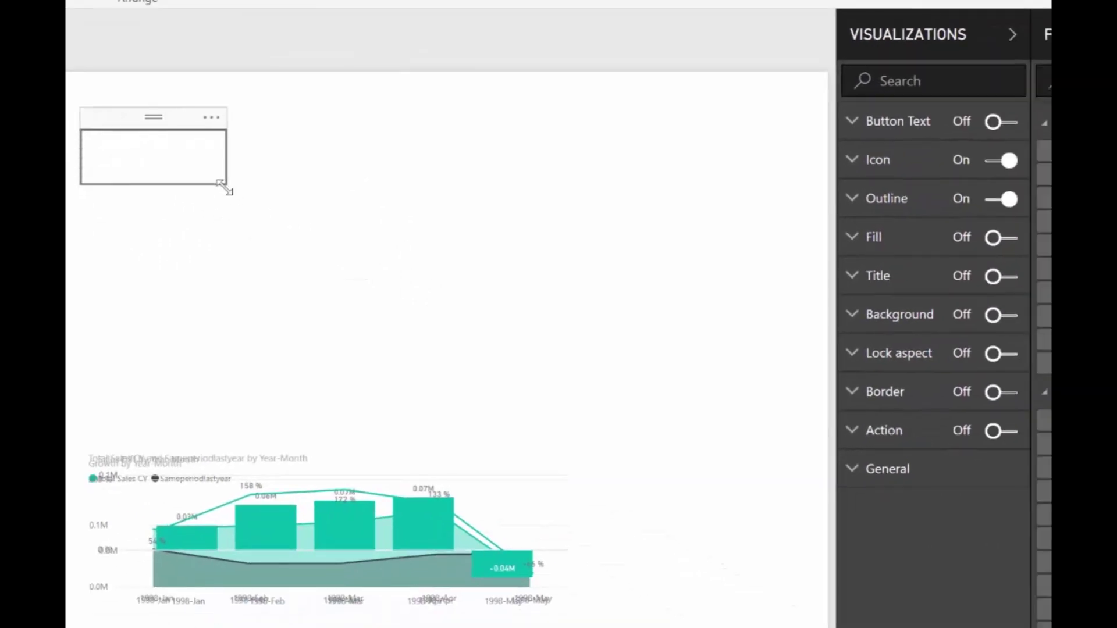
pyautogui.click(252, 180)
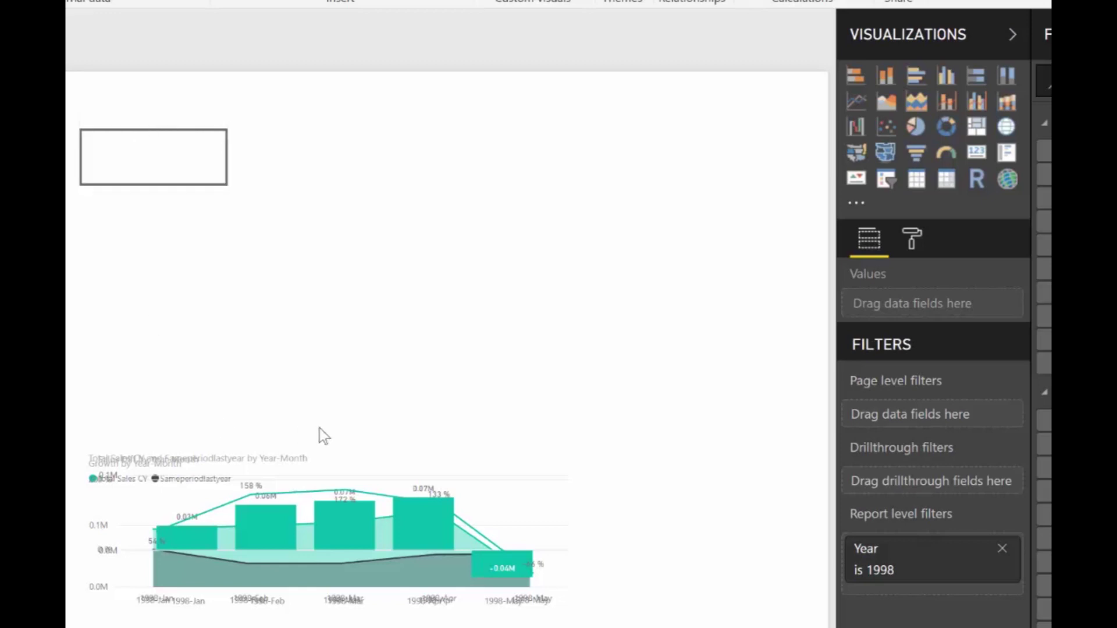
pyautogui.click(155, 118)
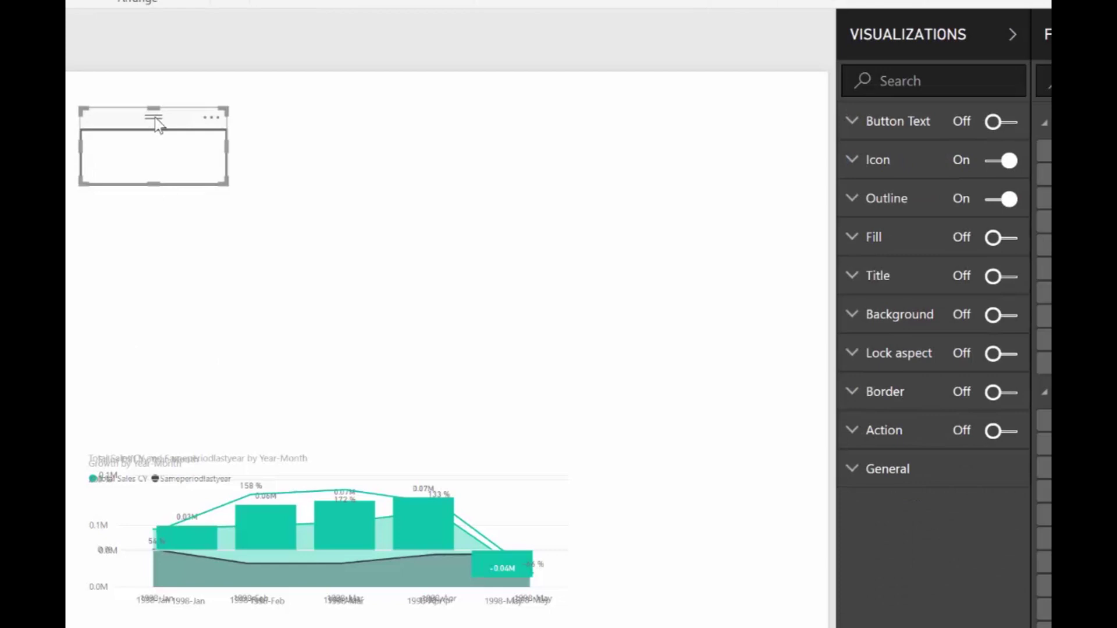
pyautogui.moveTo(155, 118); pyautogui.dragTo(189, 135)
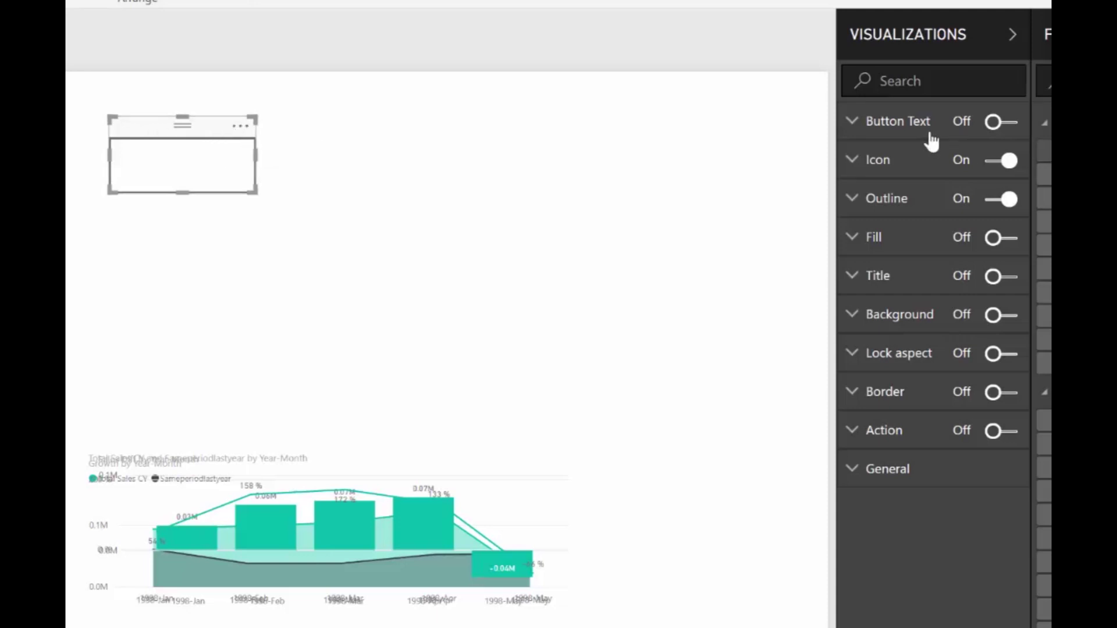
# Label the button 'Number' in 17-point Arial Black text and shrink it slightly to fit.
pyautogui.click(907, 130)
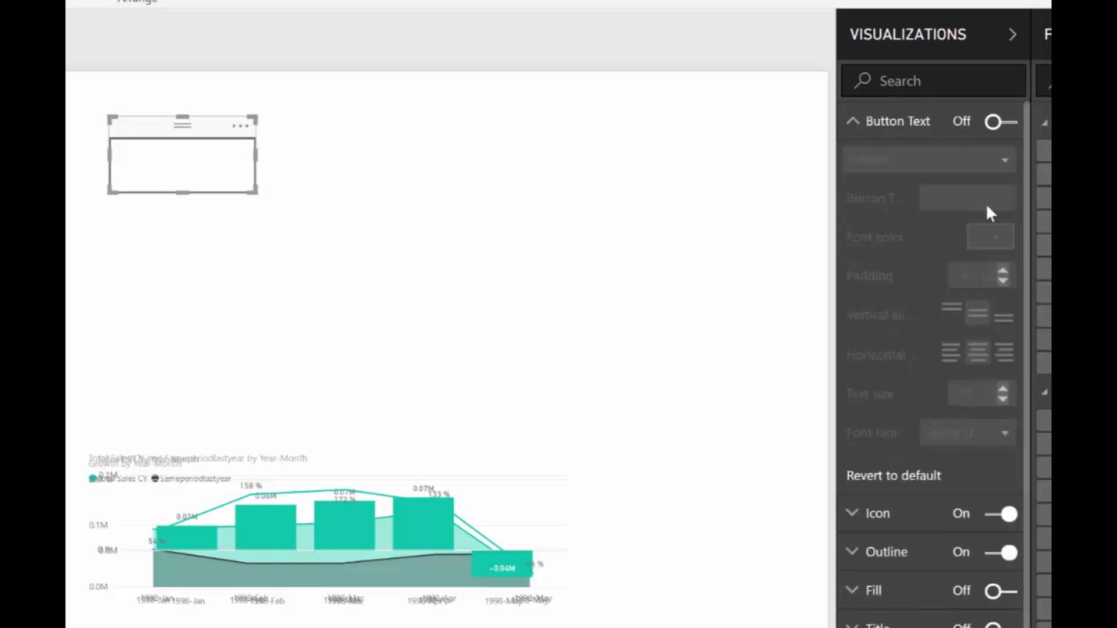
pyautogui.click(1000, 123)
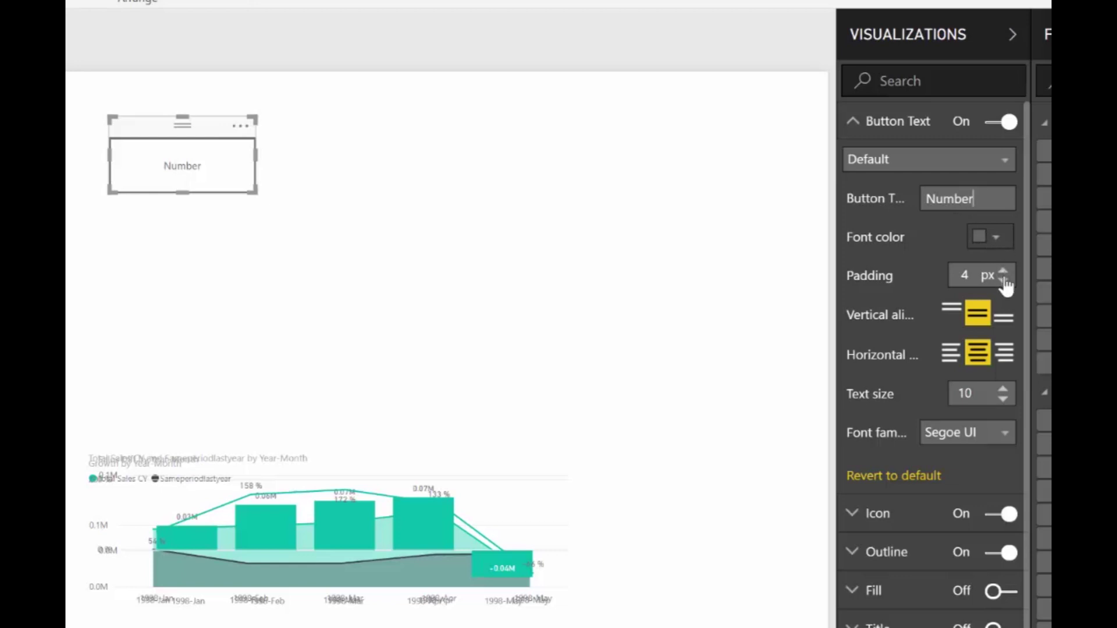
pyautogui.doubleClick(1002, 389)
pyautogui.doubleClick(1002, 389)
pyautogui.tripleClick(1002, 388)
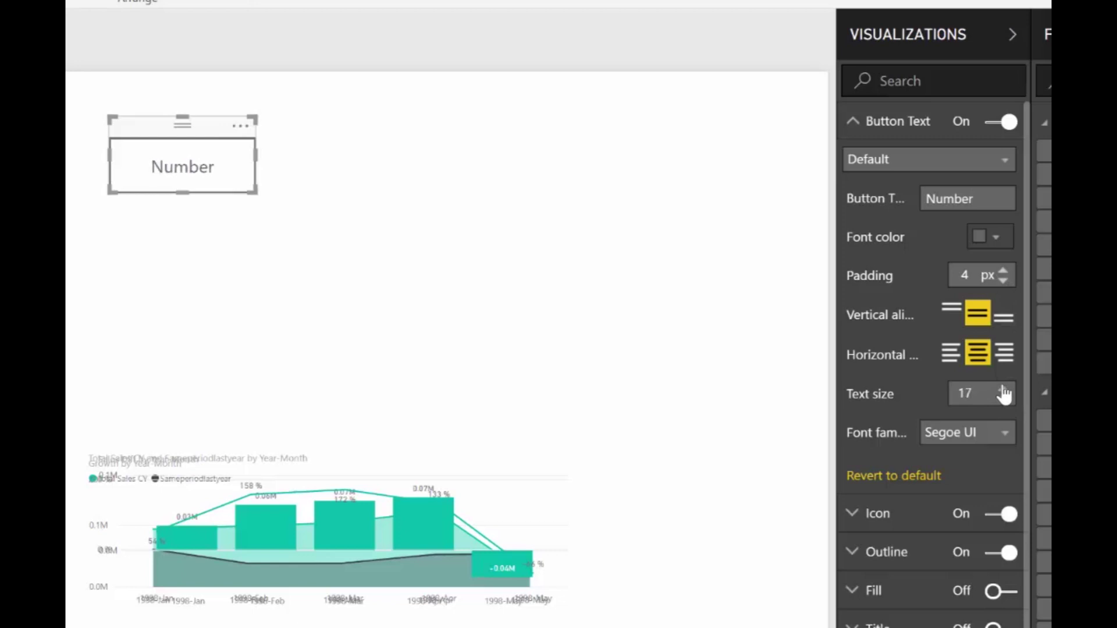
pyautogui.click(1007, 433)
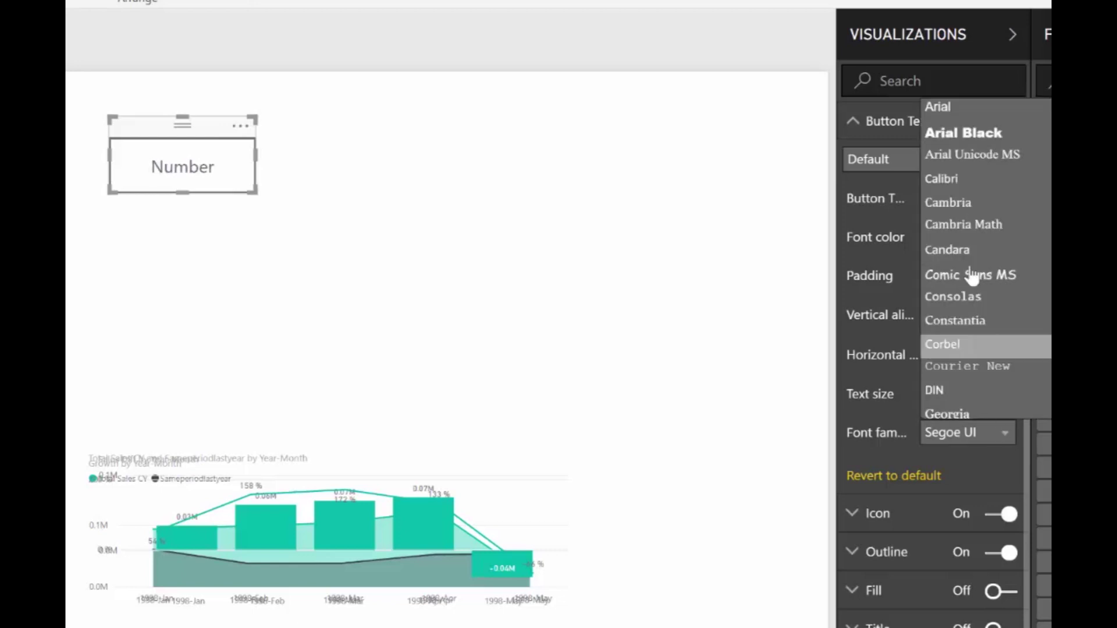
pyautogui.click(975, 135)
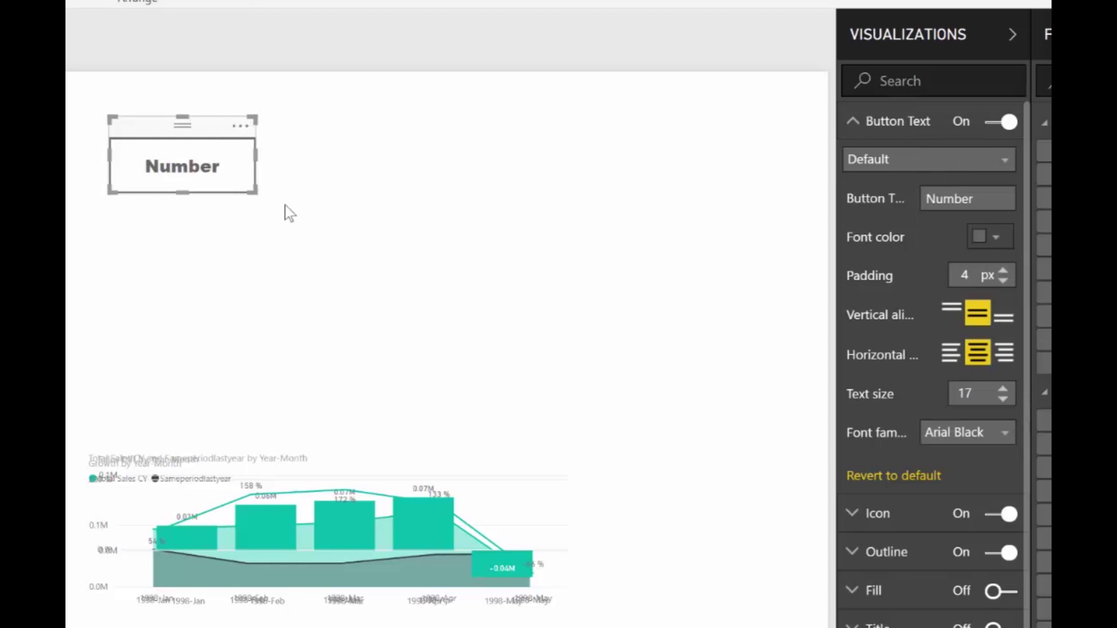
pyautogui.moveTo(255, 190); pyautogui.dragTo(239, 178)
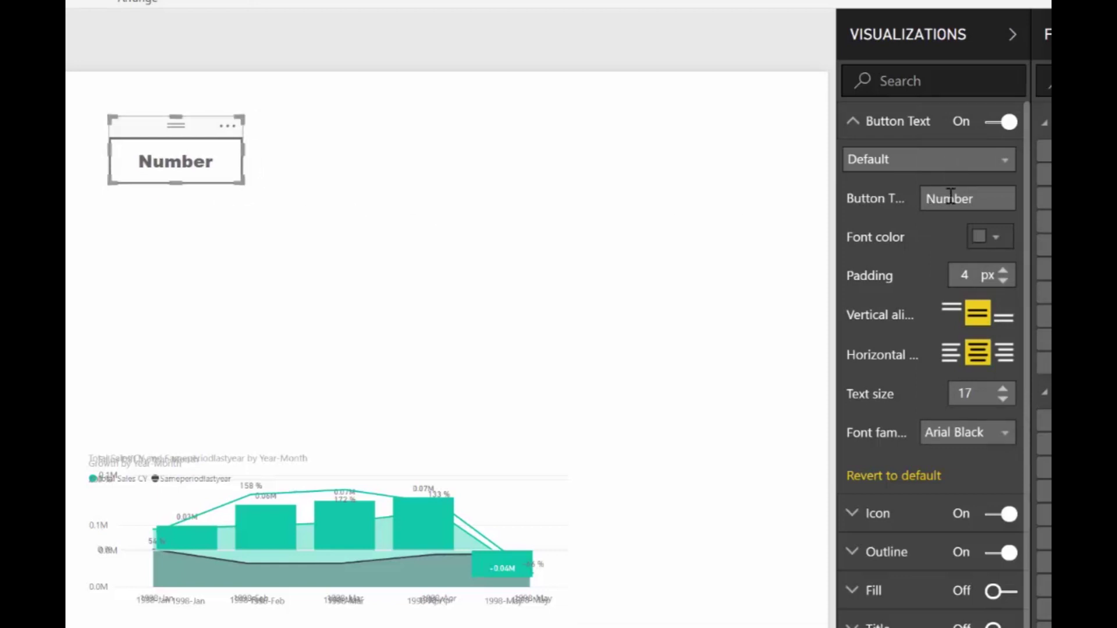
pyautogui.click(1003, 432)
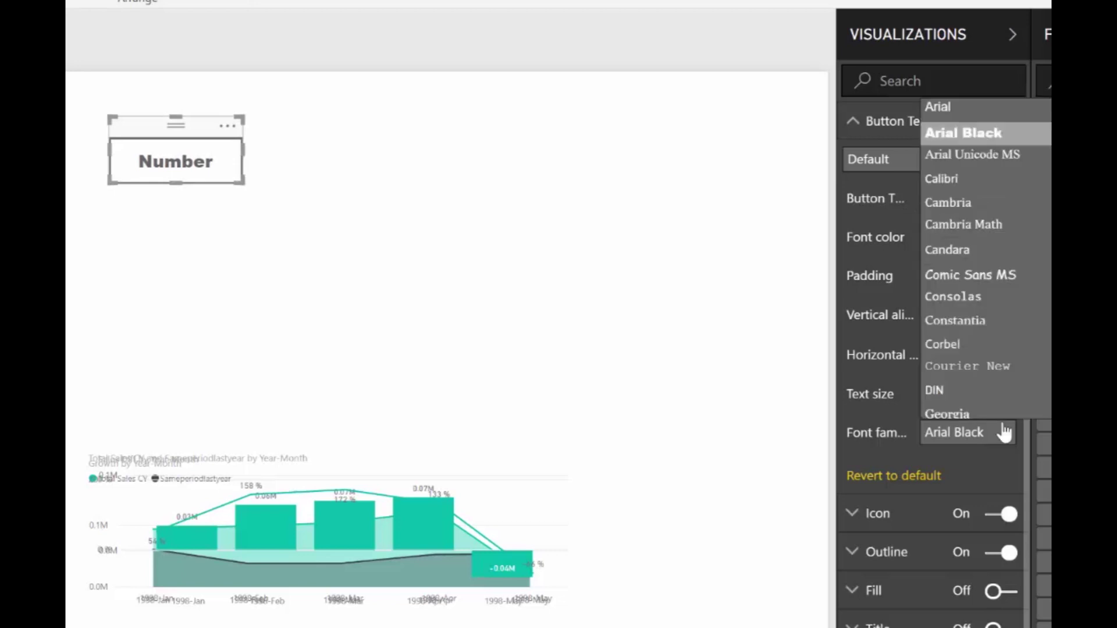
pyautogui.click(1004, 433)
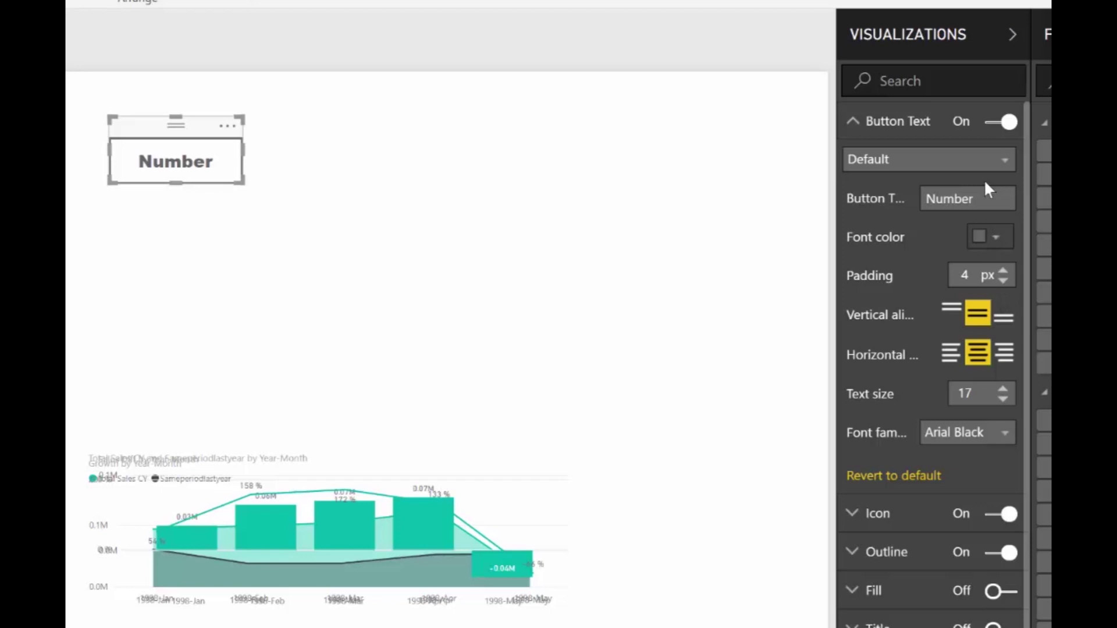
# Round the Number button's outline corners to about 27 px.
pyautogui.click(905, 551)
pyautogui.scroll(-3, 957, 483)
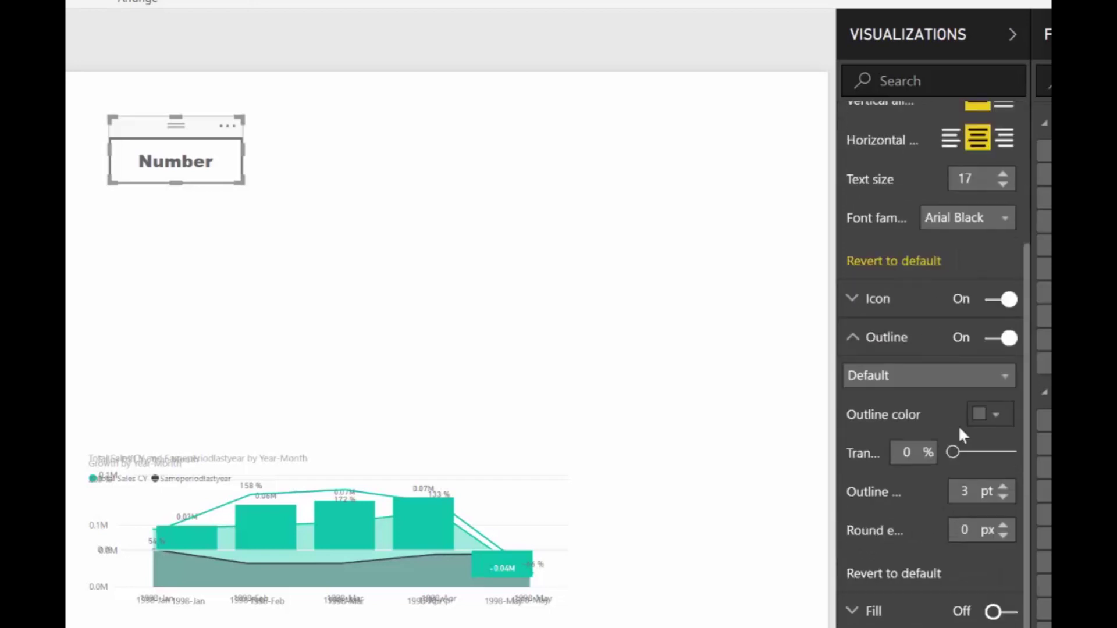
pyautogui.click(950, 378)
pyautogui.click(917, 381)
pyautogui.click(1002, 527)
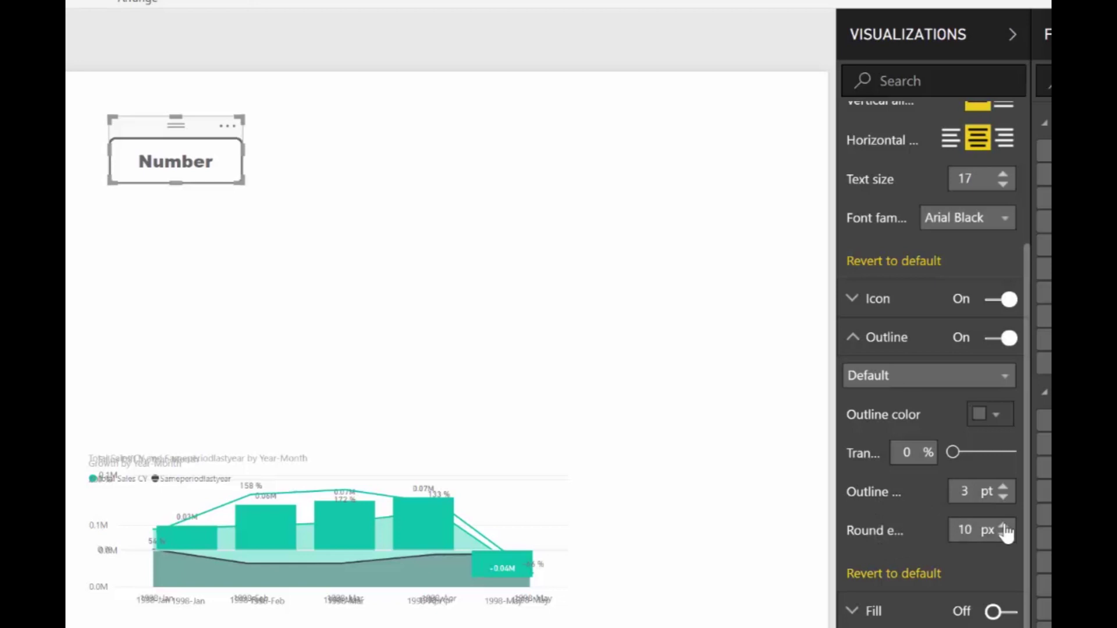
pyautogui.moveTo(1003, 526); pyautogui.dragTo(1003, 526)
# Keep the Number button's outline switched on and bring up its Button Text formatting.
pyautogui.click(325, 257)
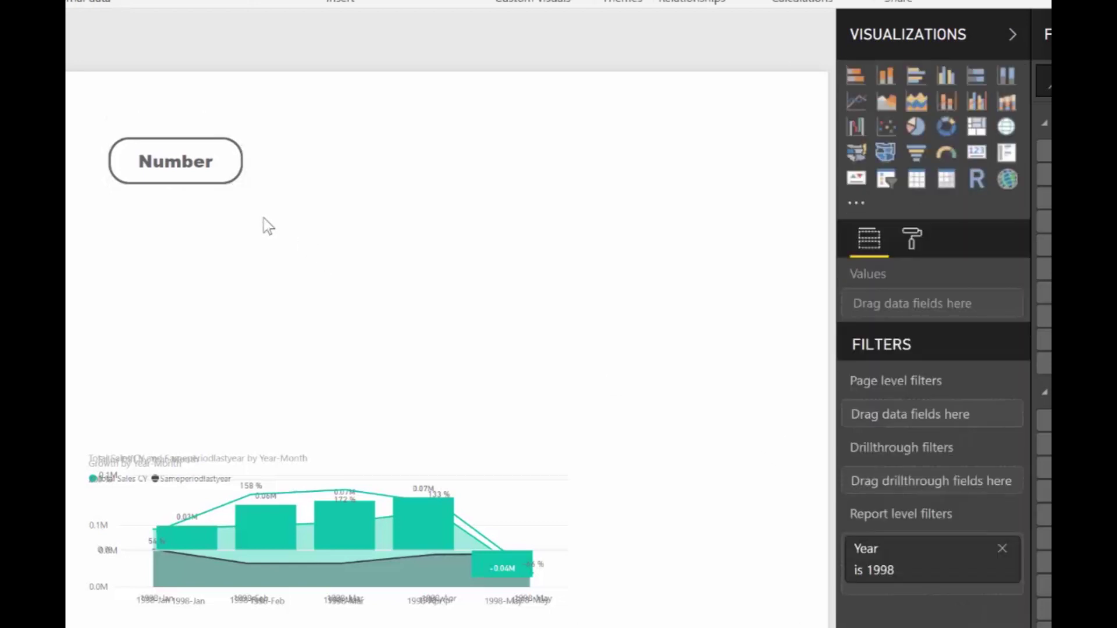
pyautogui.click(205, 145)
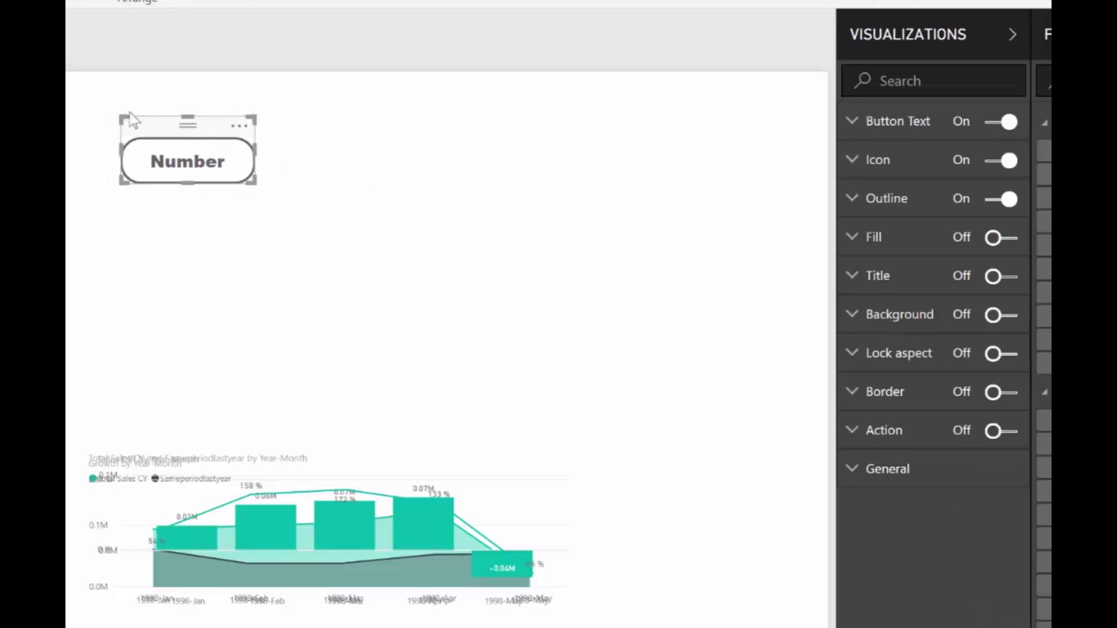
pyautogui.click(403, 192)
pyautogui.click(188, 134)
pyautogui.click(1000, 202)
pyautogui.click(995, 213)
pyautogui.click(863, 202)
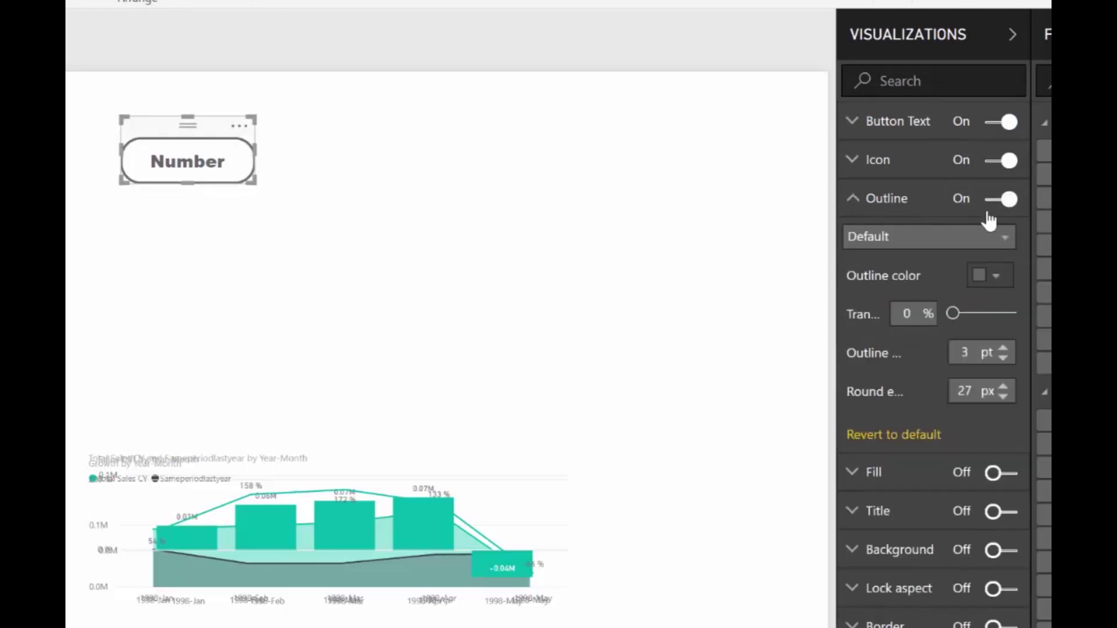
pyautogui.click(871, 205)
pyautogui.click(894, 123)
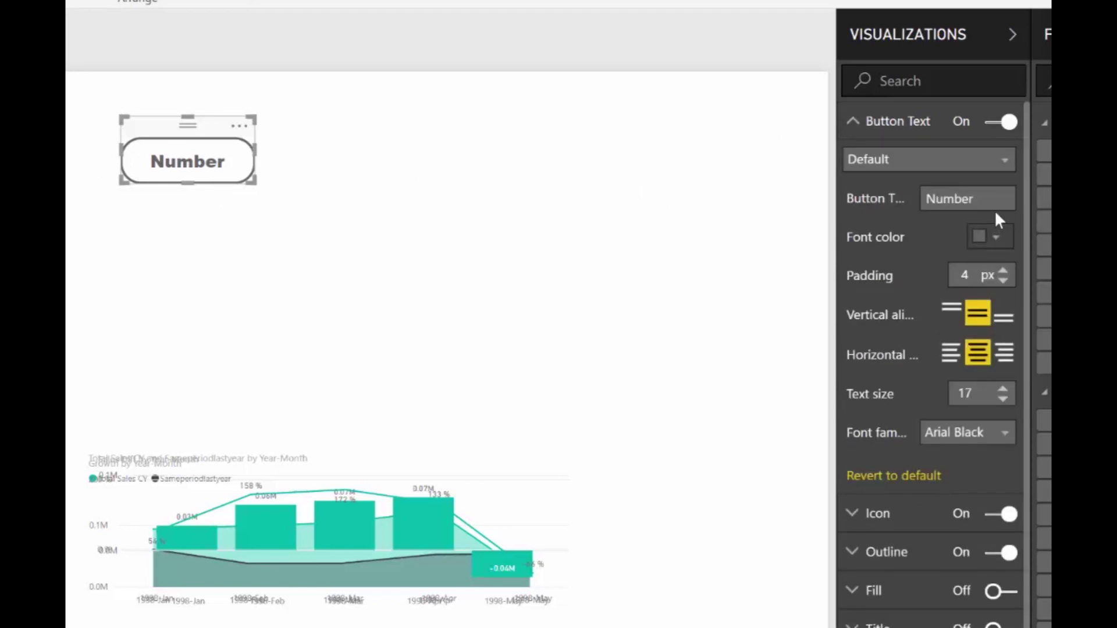
# Make the Number button's text and outline light grey for the Hover state.
pyautogui.click(905, 163)
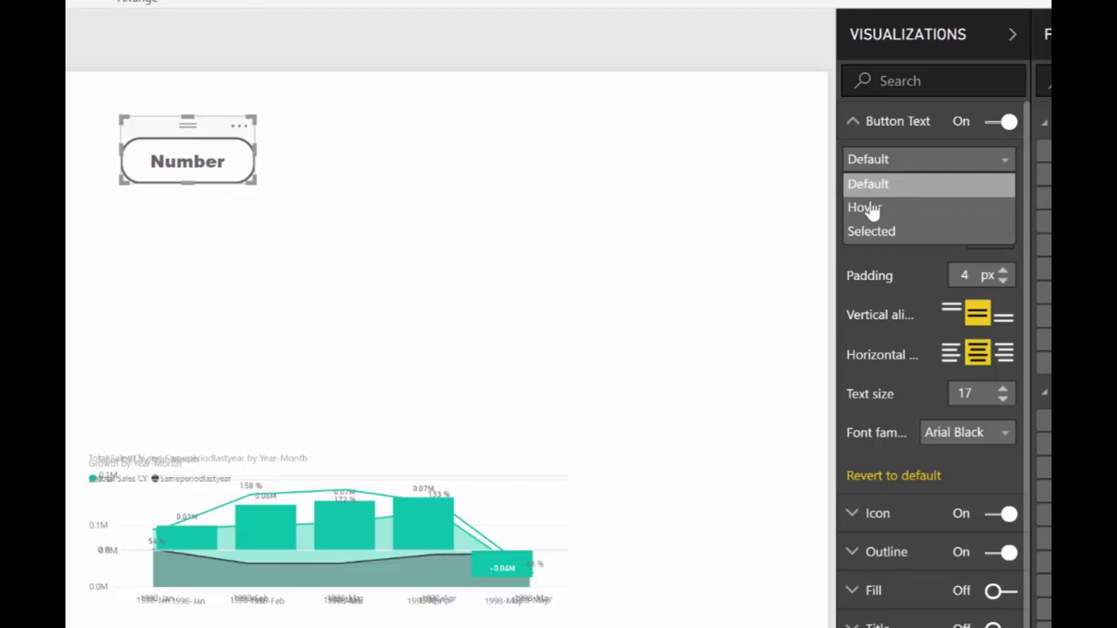
pyautogui.click(872, 207)
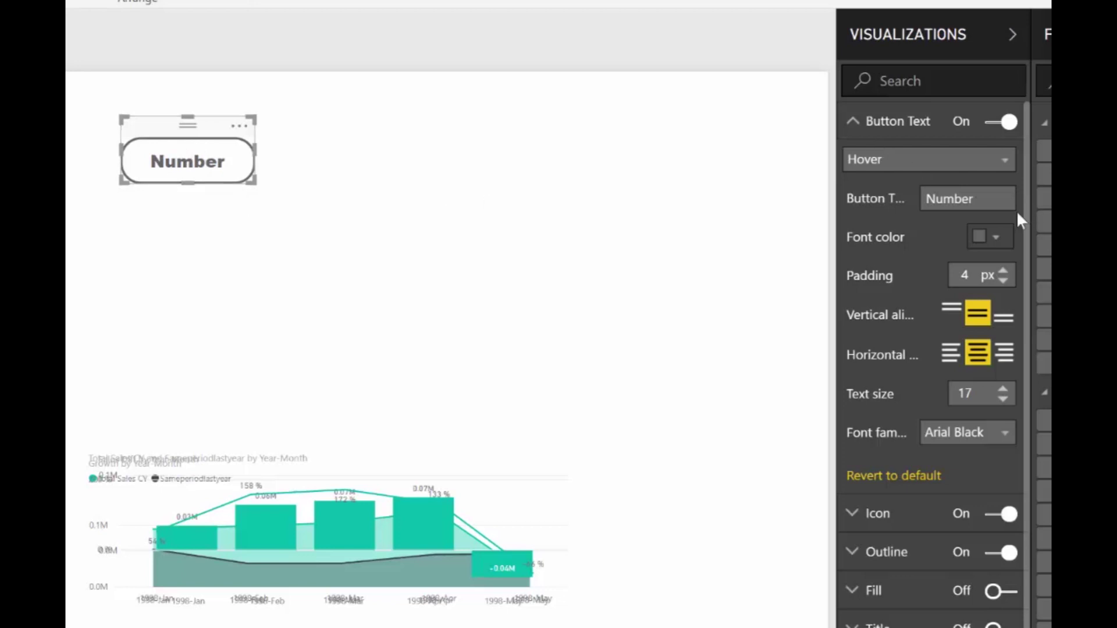
pyautogui.click(1002, 244)
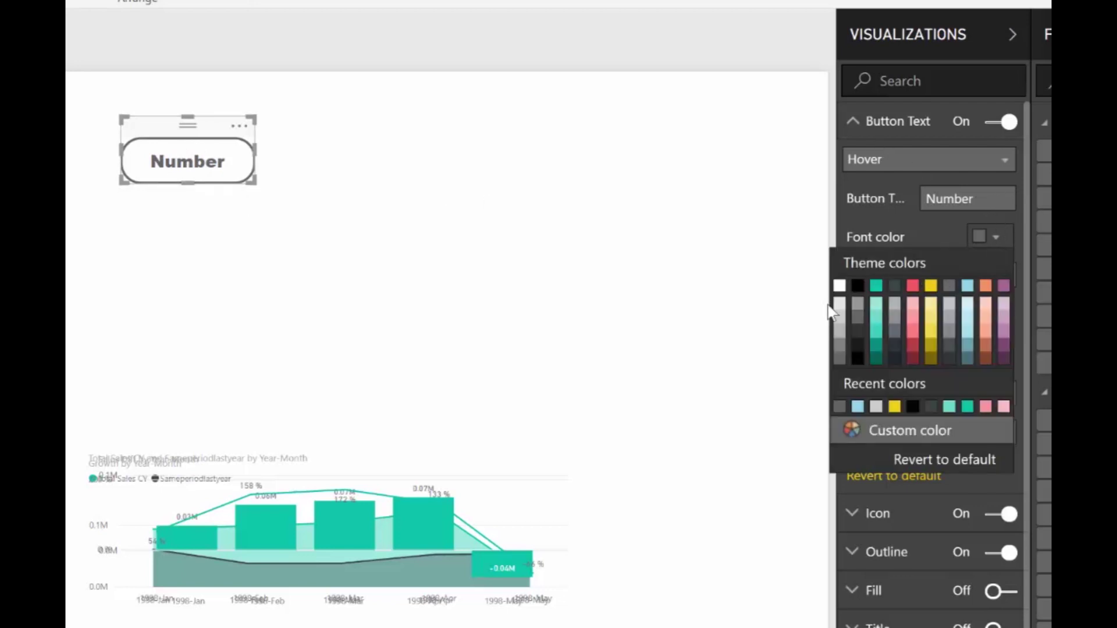
pyautogui.click(843, 324)
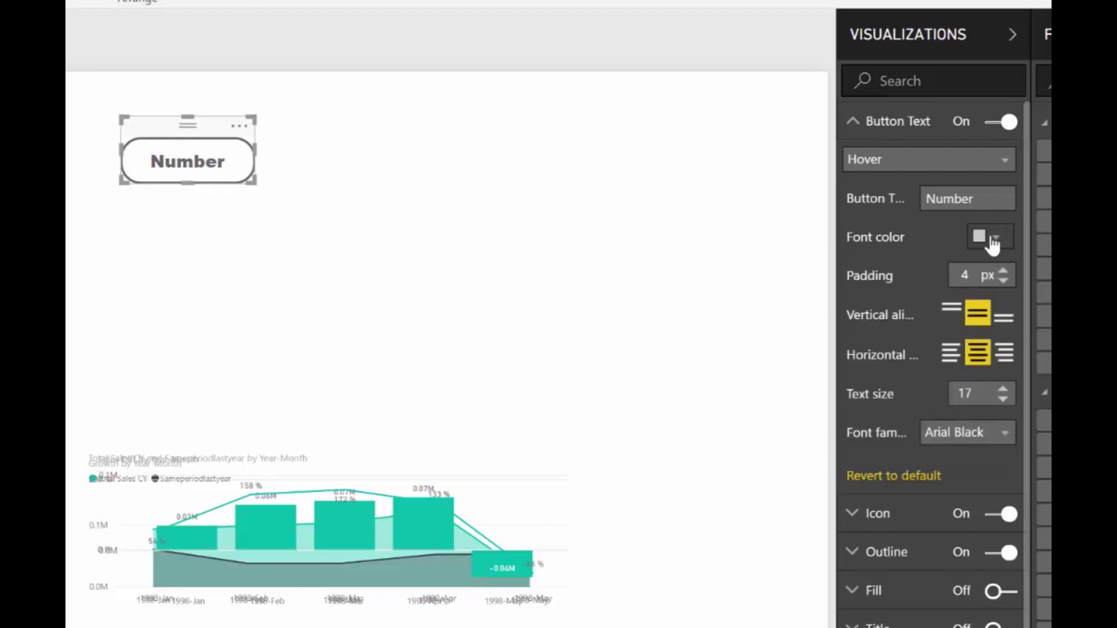
pyautogui.click(993, 244)
pyautogui.click(839, 319)
pyautogui.click(886, 558)
pyautogui.scroll(-2, 896, 553)
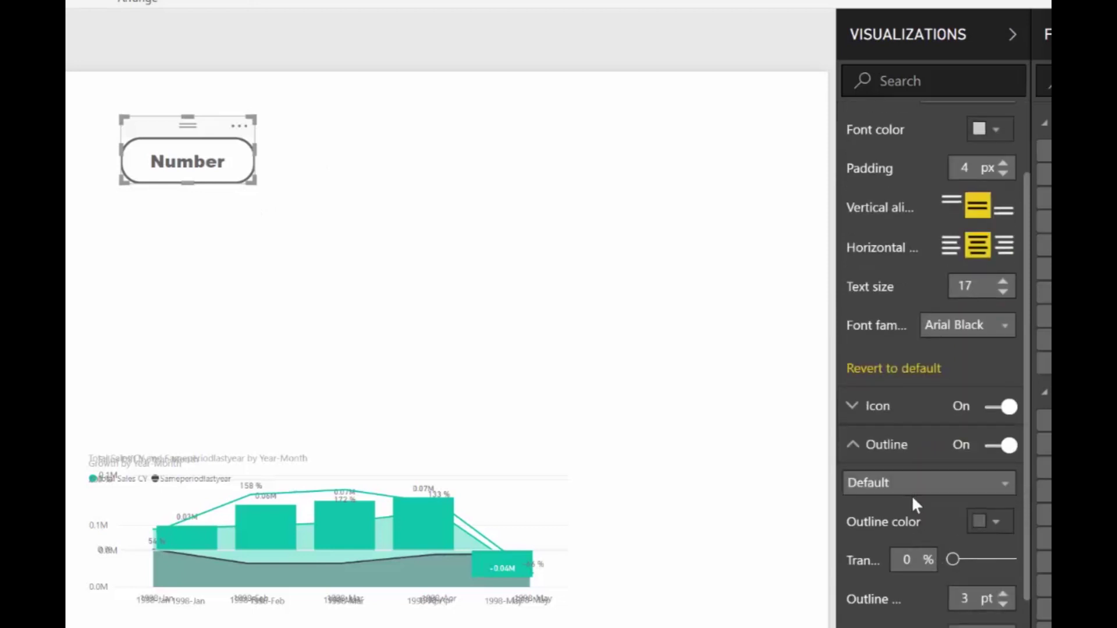
pyautogui.click(897, 497)
pyautogui.click(887, 531)
pyautogui.click(990, 522)
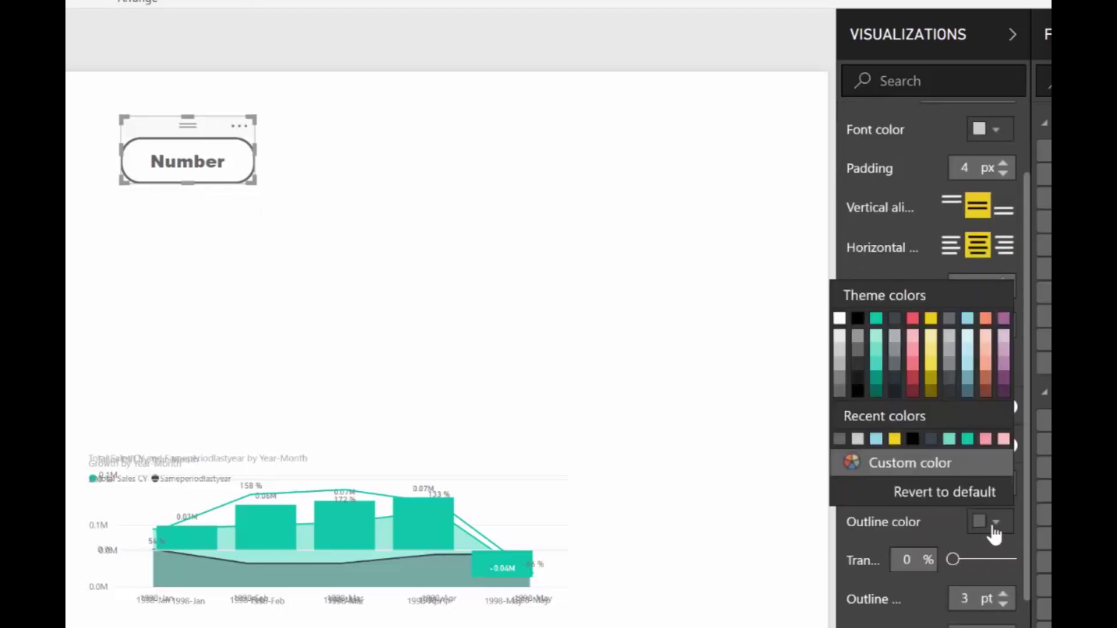
pyautogui.click(838, 356)
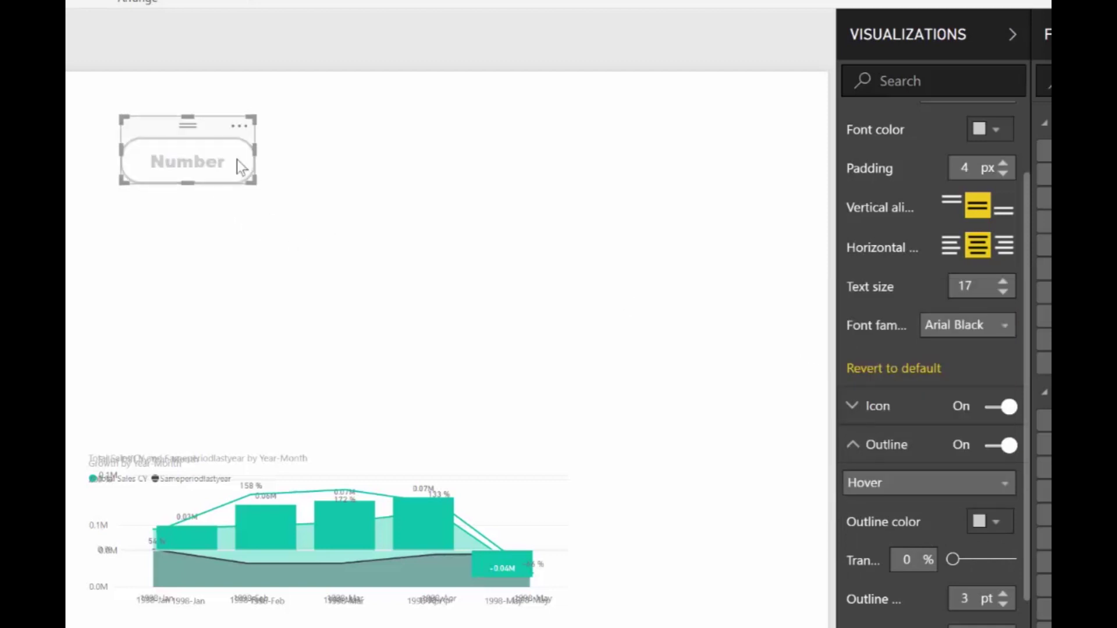
# Make the button's text and outline light blue for the Selected state and preview it.
pyautogui.scroll(3, 937, 349)
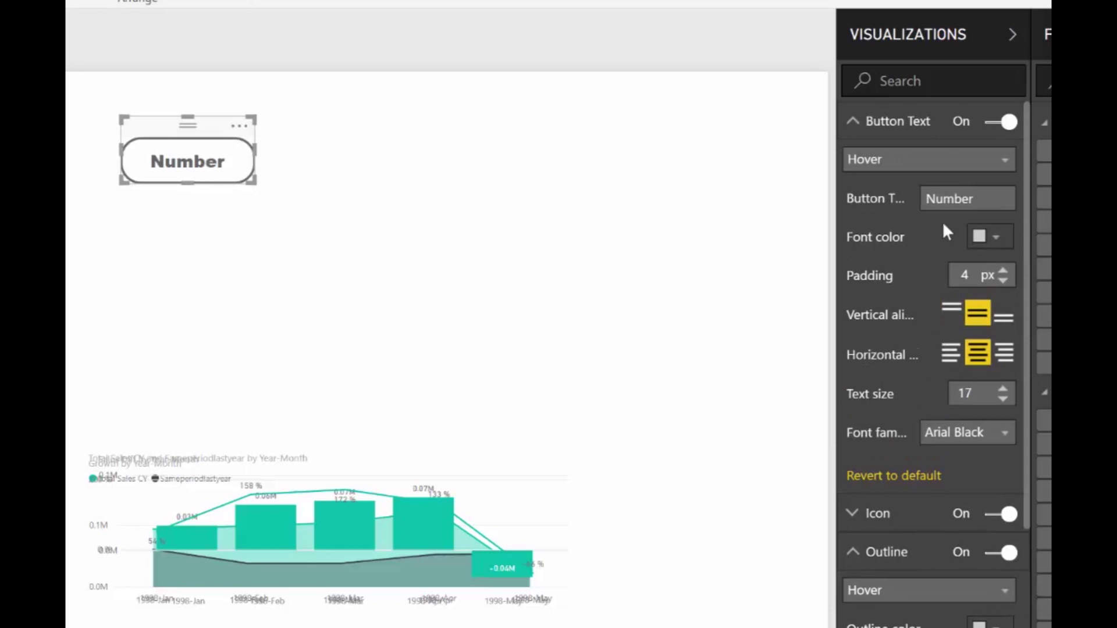
pyautogui.click(929, 166)
pyautogui.click(904, 228)
pyautogui.click(996, 238)
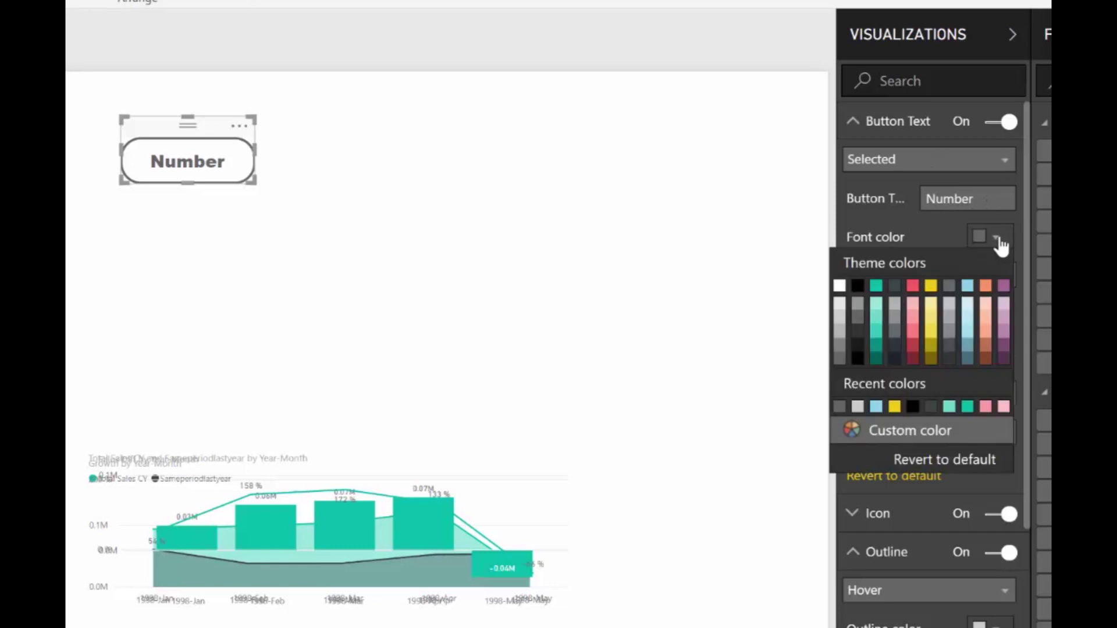
pyautogui.click(968, 287)
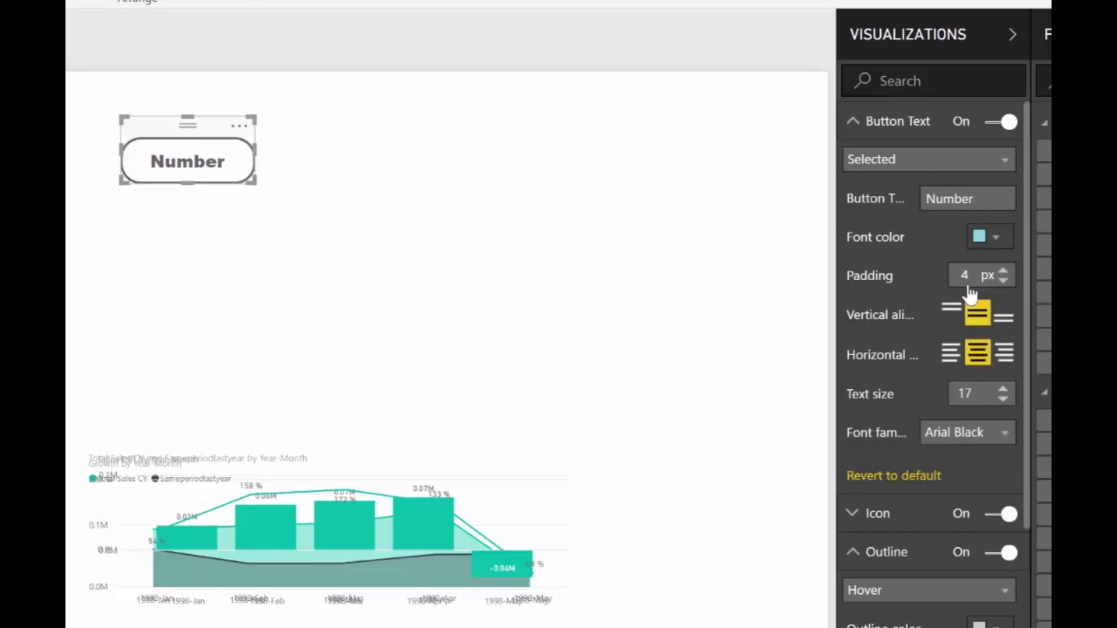
pyautogui.click(201, 162)
pyautogui.click(195, 161)
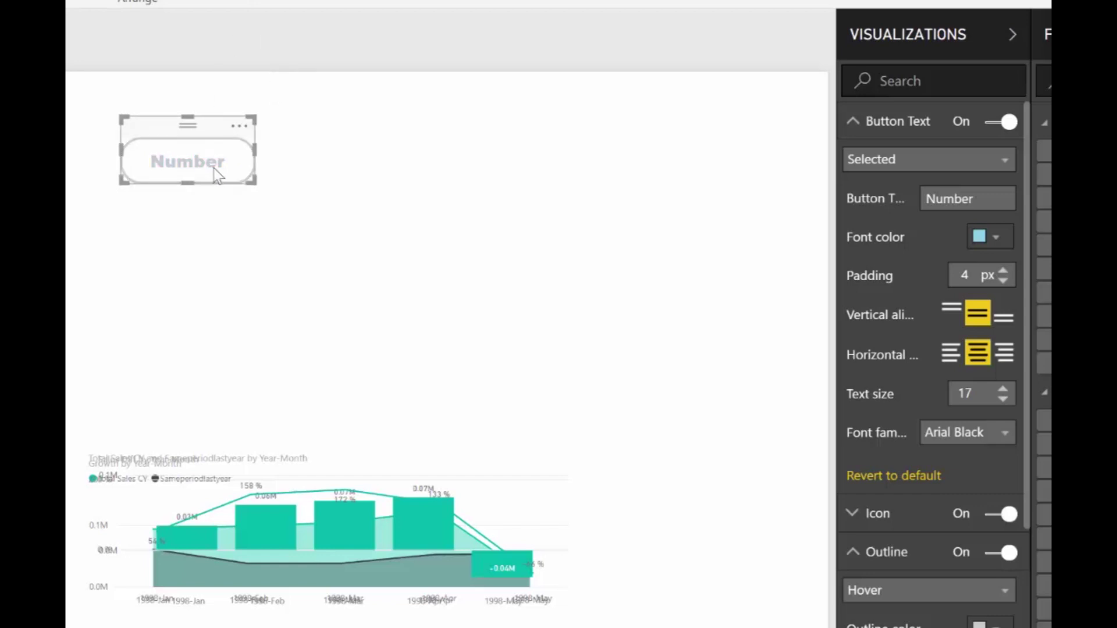
pyautogui.click(999, 592)
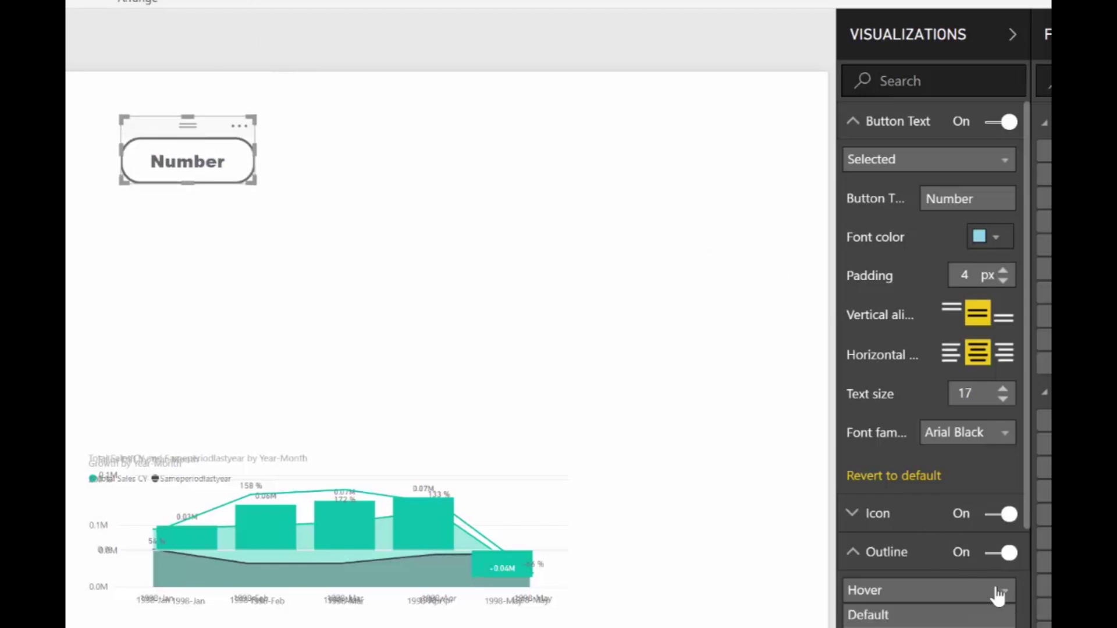
pyautogui.click(873, 627)
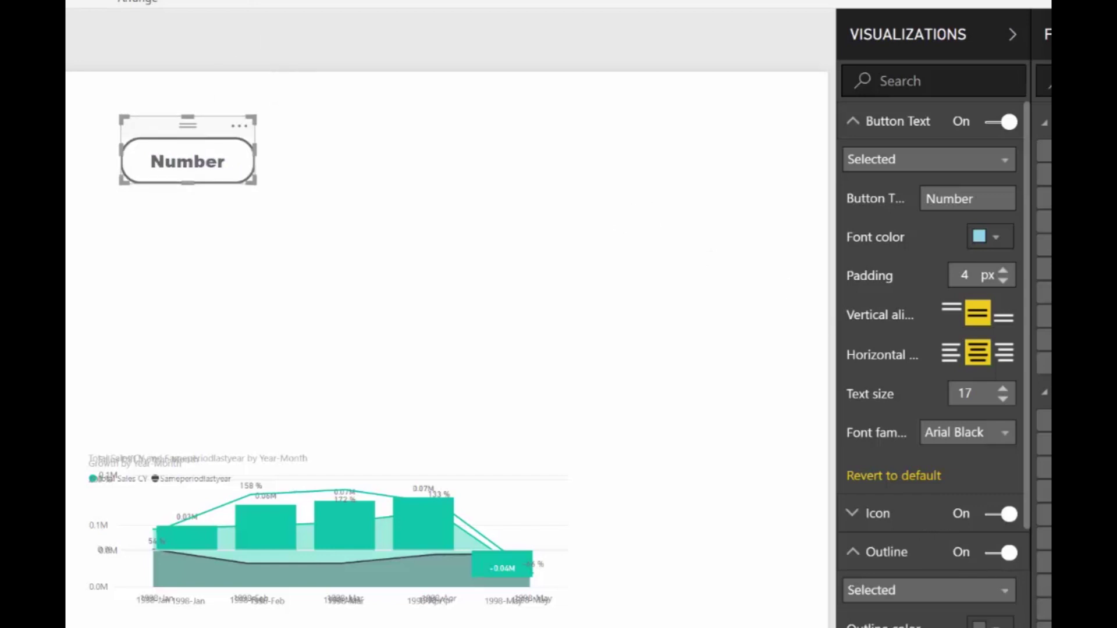
pyautogui.click(986, 625)
pyautogui.click(859, 551)
pyautogui.click(214, 157)
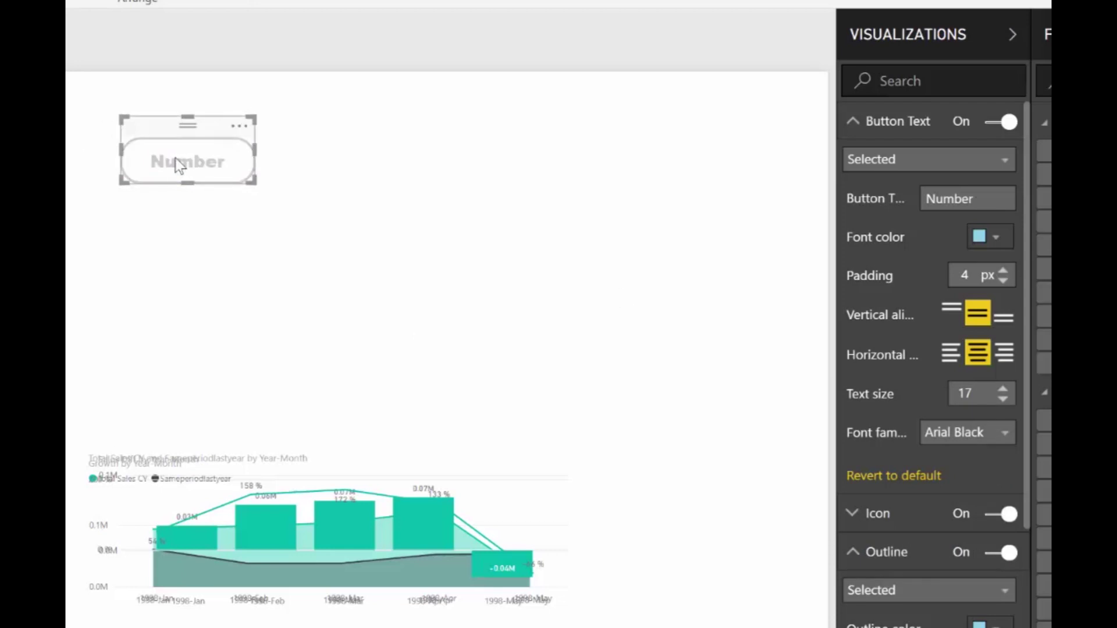
# Turn on the Number button's action with type Bookmark, leaving the bookmark as None.
pyautogui.click(346, 206)
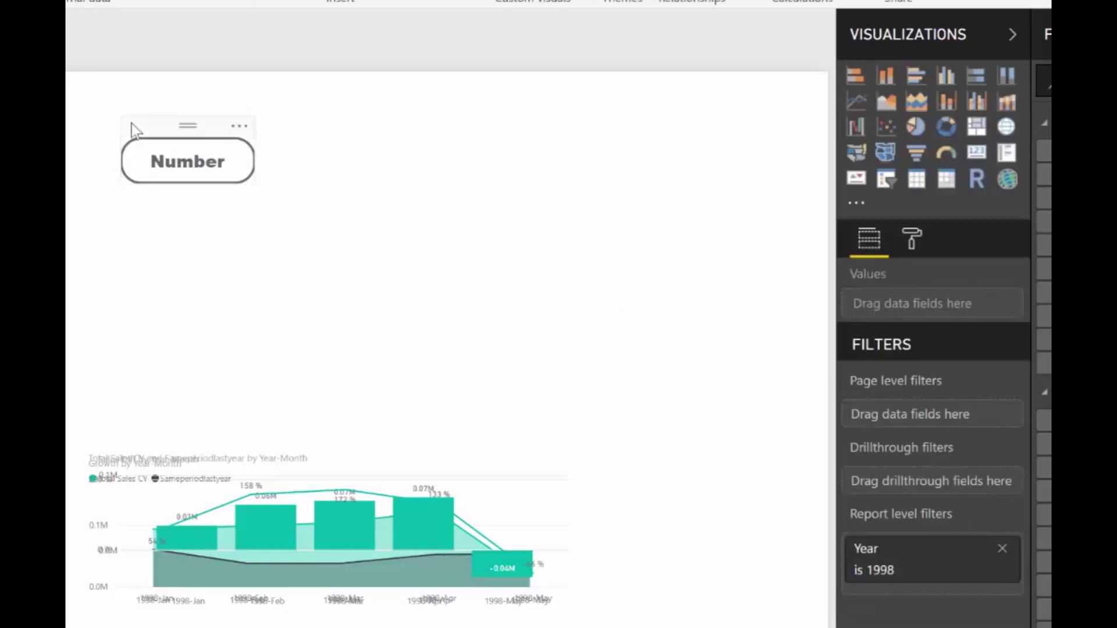
pyautogui.click(173, 133)
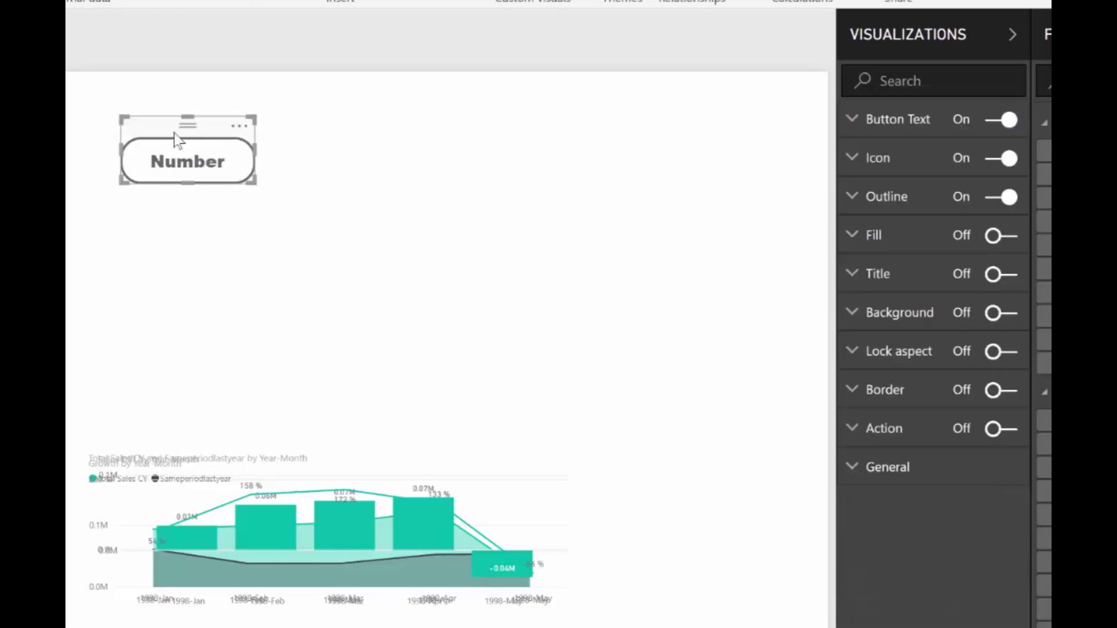
pyautogui.click(1005, 435)
pyautogui.click(986, 470)
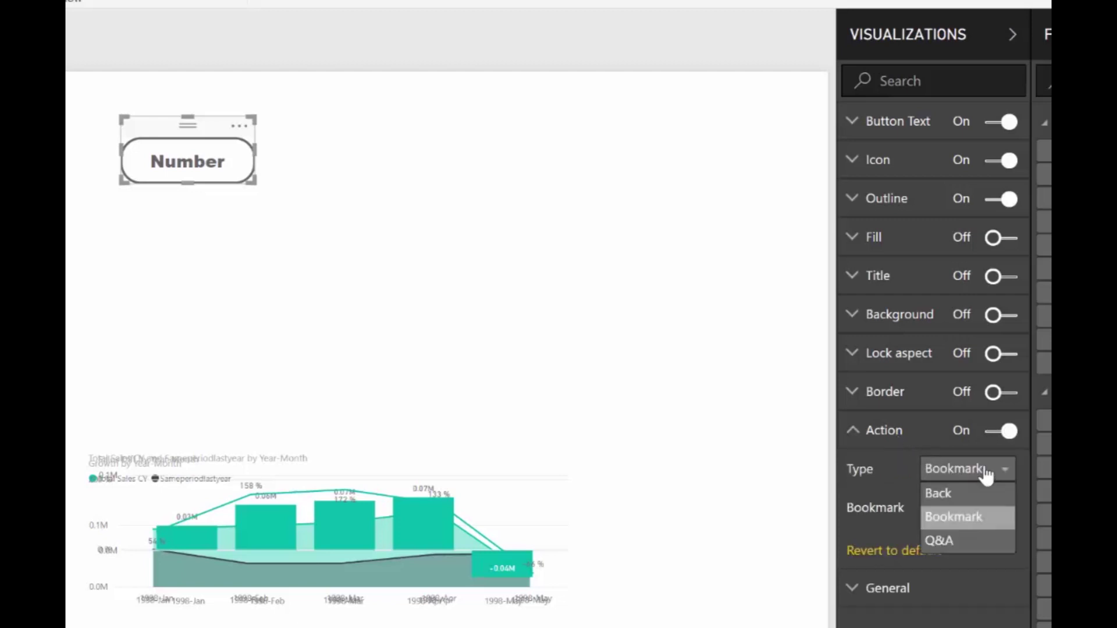
pyautogui.click(978, 525)
pyautogui.click(970, 513)
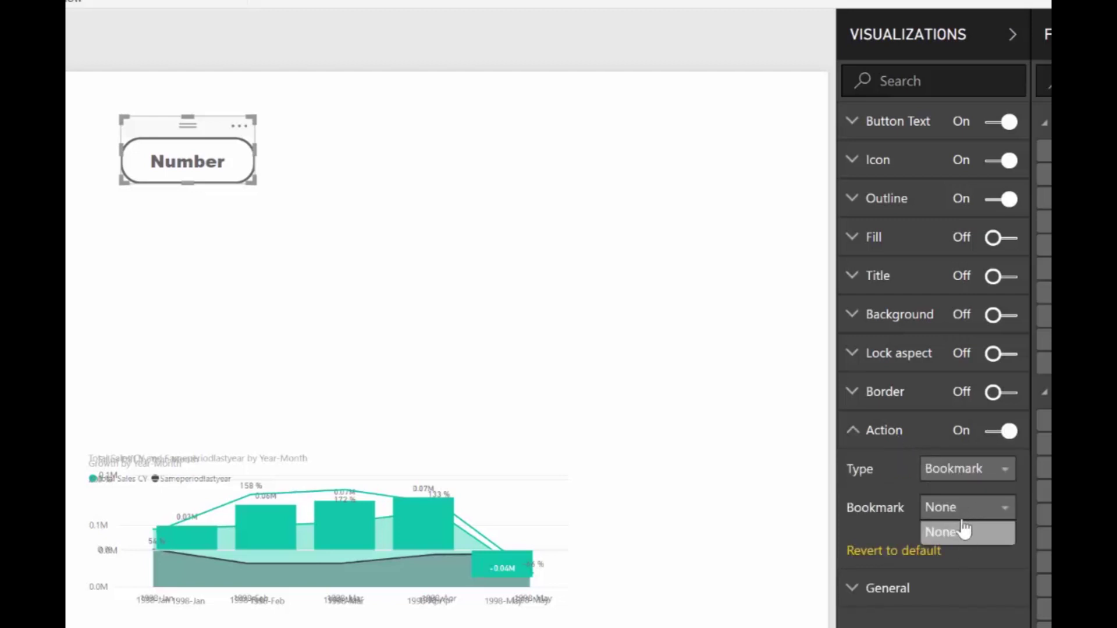
pyautogui.click(965, 515)
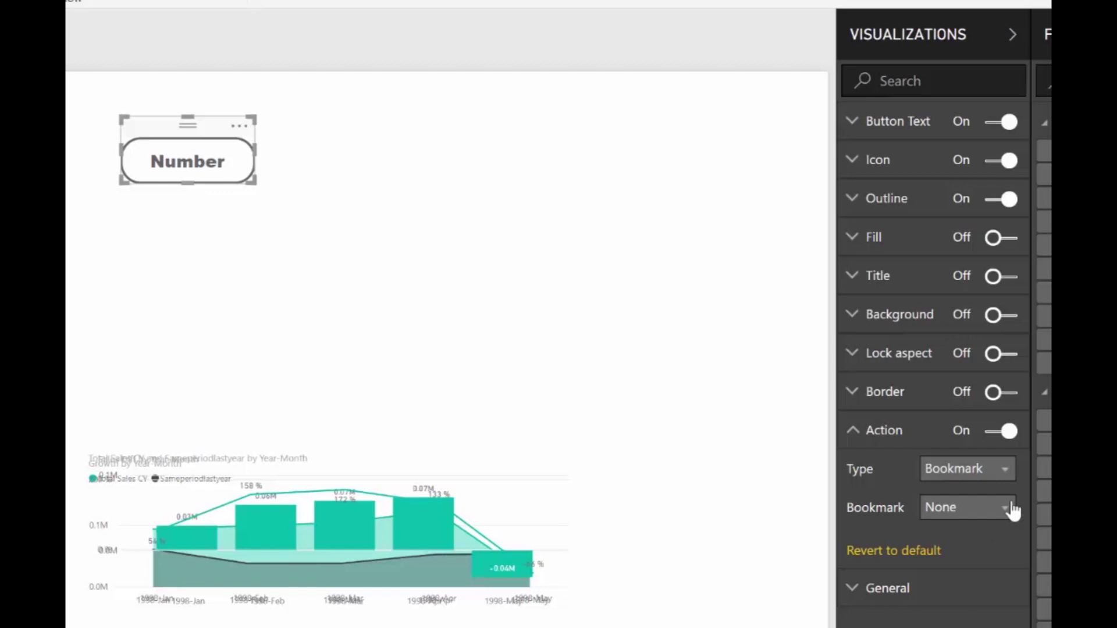
pyautogui.click(890, 431)
pyautogui.click(456, 270)
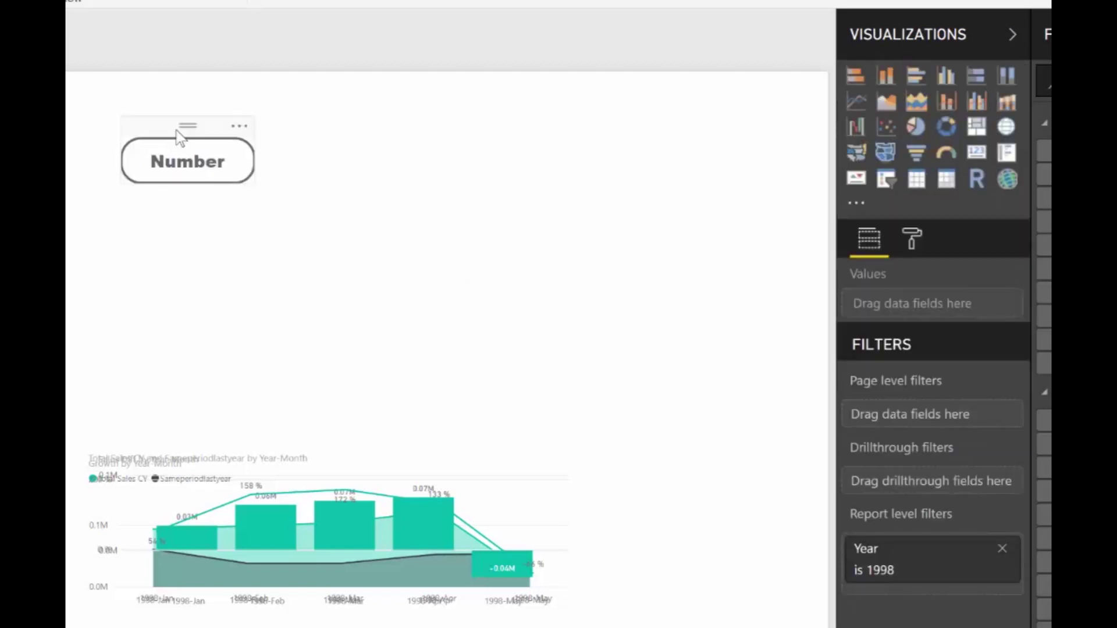
pyautogui.click(179, 165)
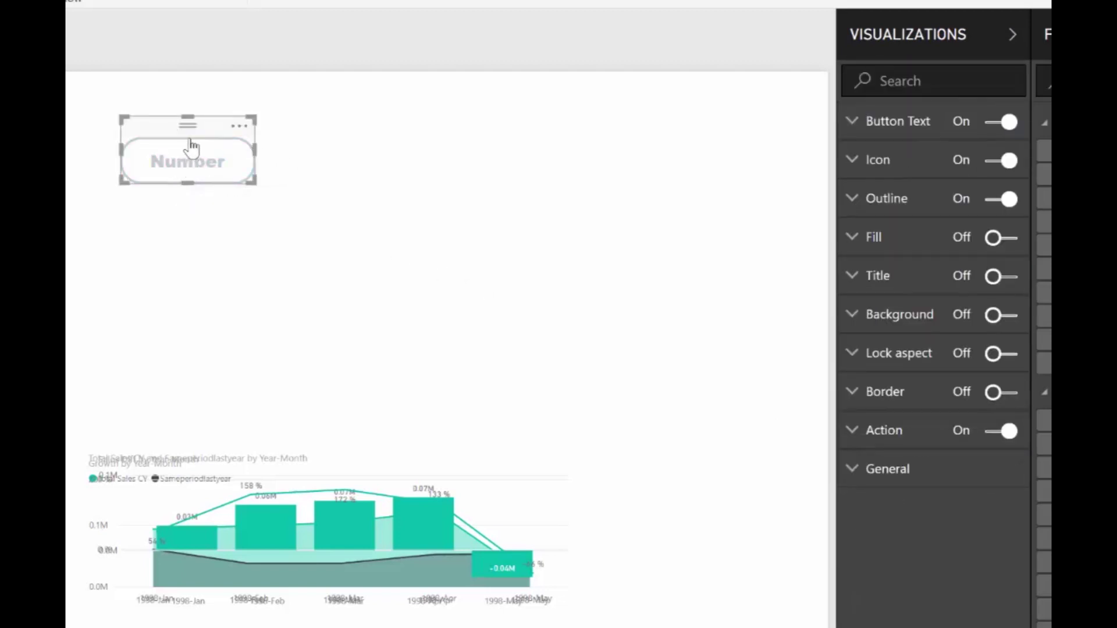
# Copy the Number button into three buttons placed side by side.
pyautogui.hotkey('ctrl', 'c')
pyautogui.hotkey('ctrl', 'v')
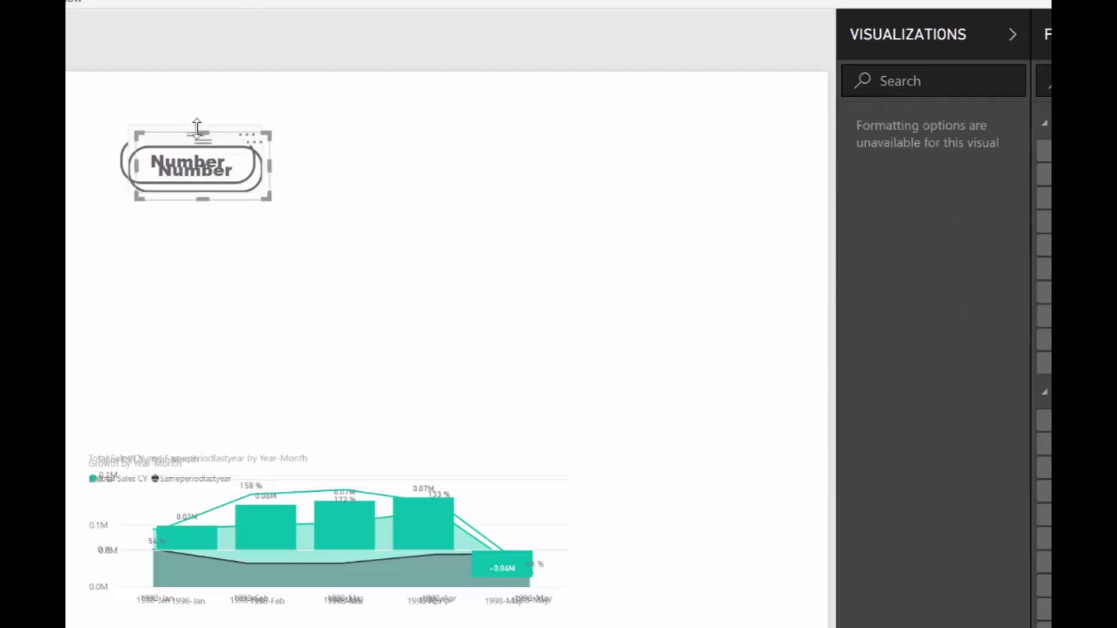
pyautogui.moveTo(213, 144); pyautogui.dragTo(471, 136)
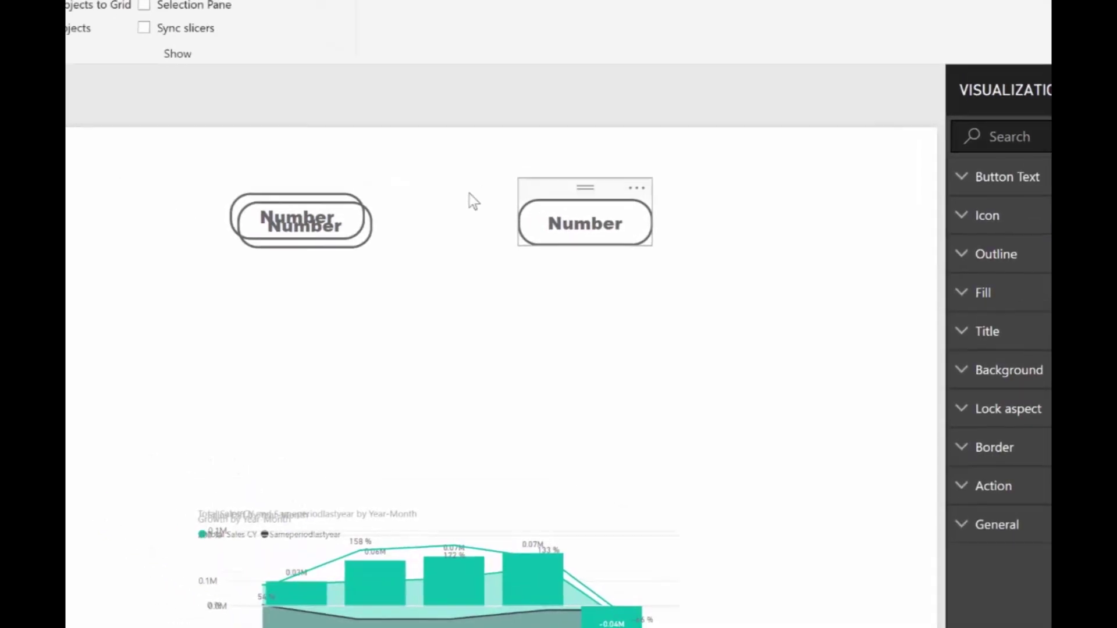
pyautogui.moveTo(262, 146); pyautogui.dragTo(302, 137)
pyautogui.moveTo(575, 275); pyautogui.dragTo(595, 274)
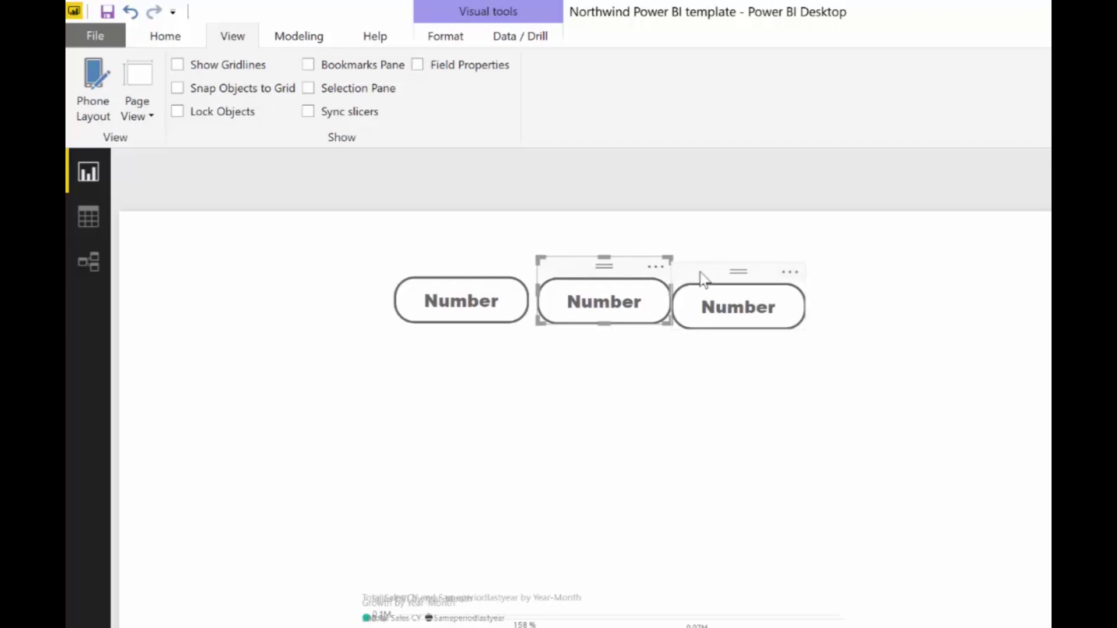
pyautogui.moveTo(698, 274); pyautogui.dragTo(733, 274)
# Align the three buttons' tops and distribute them evenly horizontally.
pyautogui.keyDown('ctrl'); pyautogui.click(512, 278); pyautogui.keyUp('ctrl')
pyautogui.keyDown('ctrl'); pyautogui.click(567, 272); pyautogui.keyUp('ctrl')
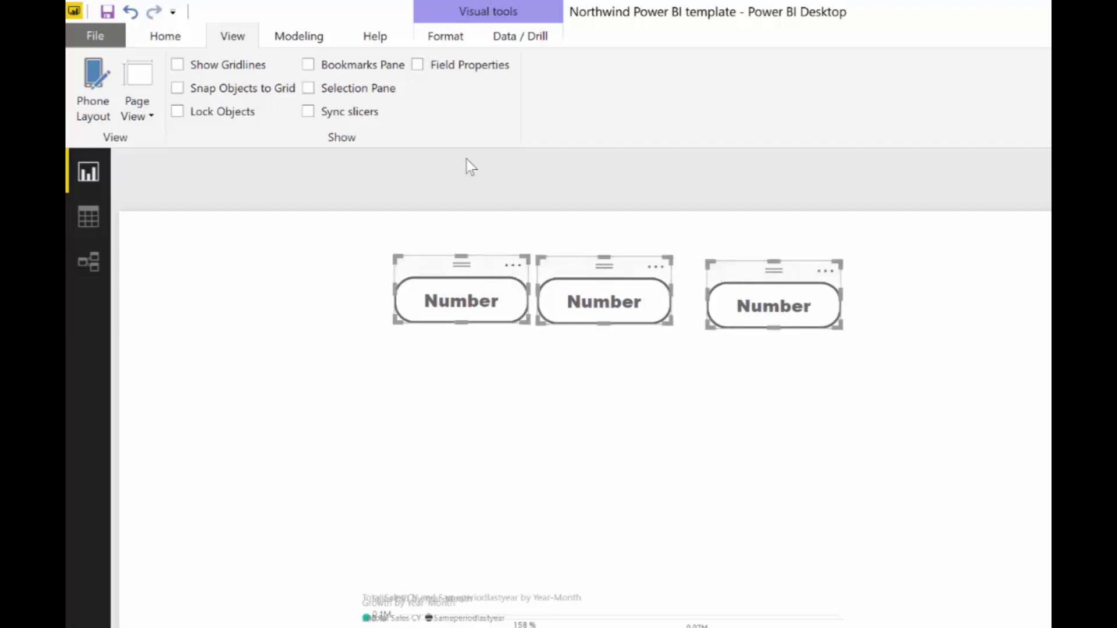
pyautogui.click(450, 38)
pyautogui.click(448, 90)
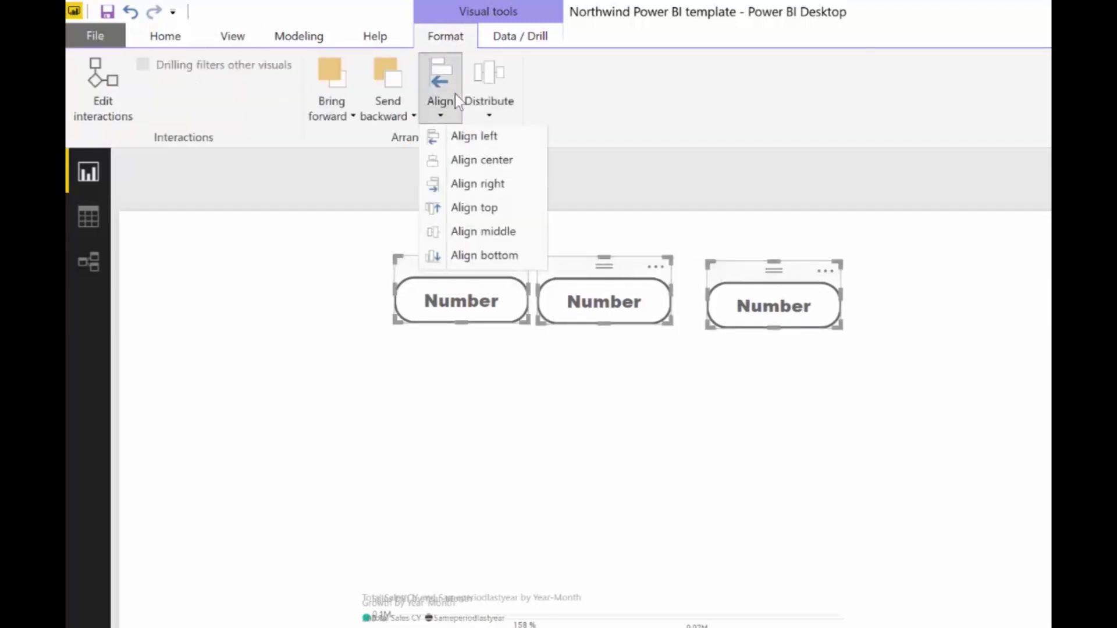
pyautogui.click(505, 207)
pyautogui.click(505, 111)
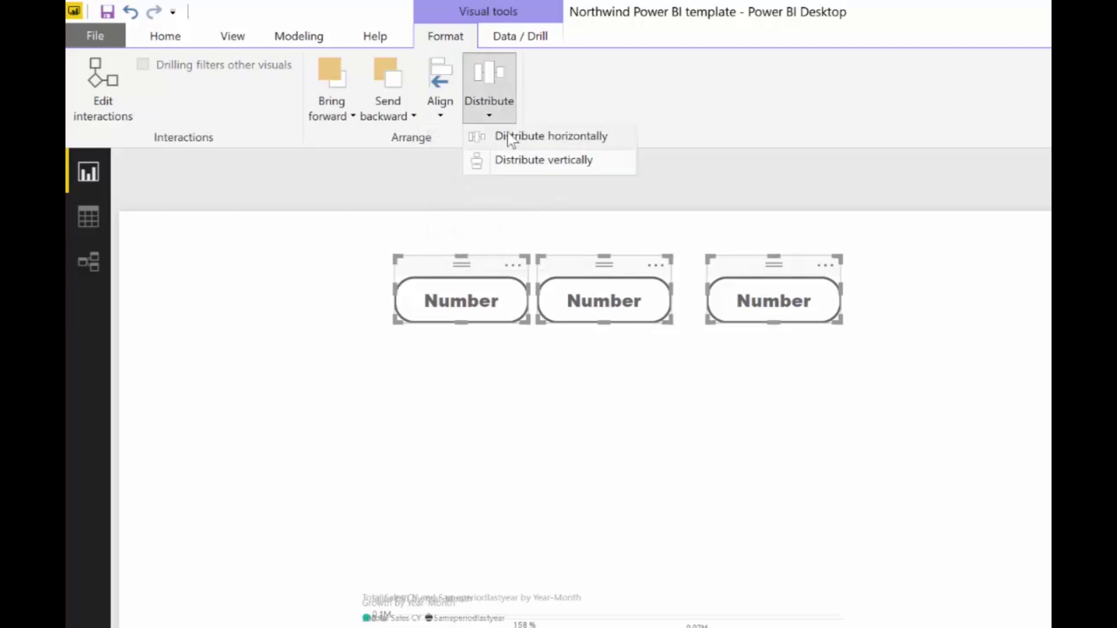
pyautogui.click(512, 136)
pyautogui.click(741, 369)
# Relabel the middle button 'Rate' and the right button 'Diff'.
pyautogui.click(616, 269)
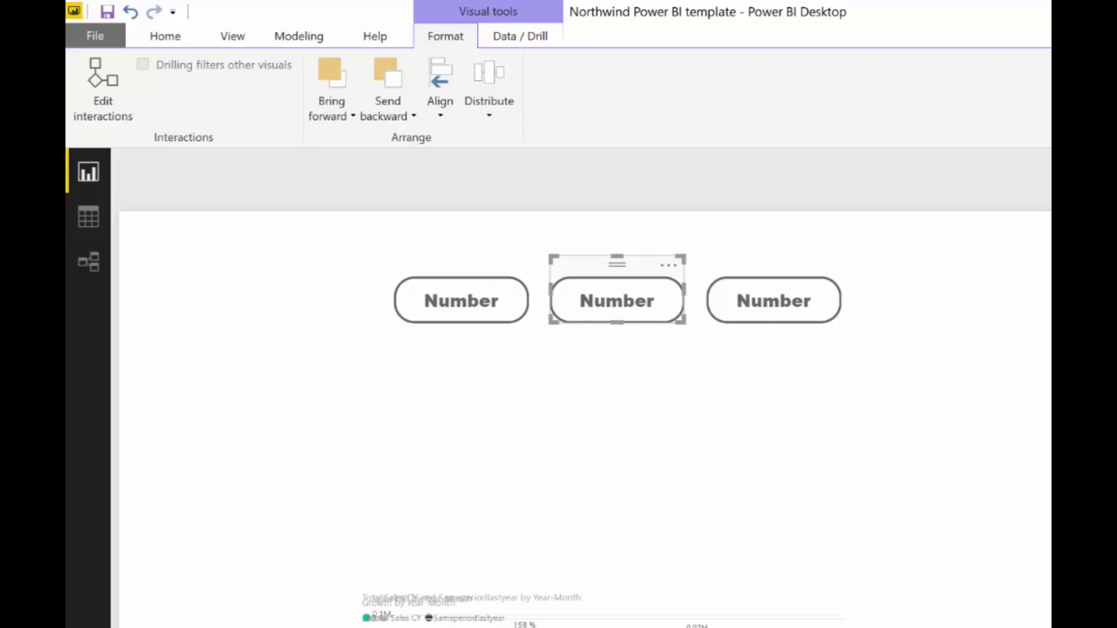
pyautogui.write('Rate')
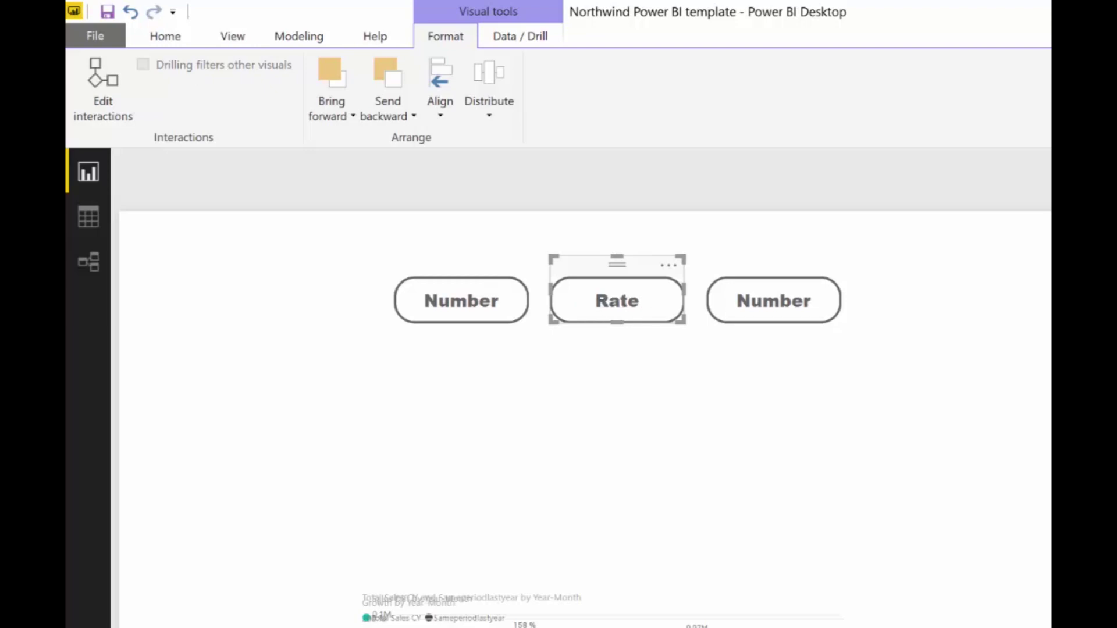
pyautogui.click(773, 285)
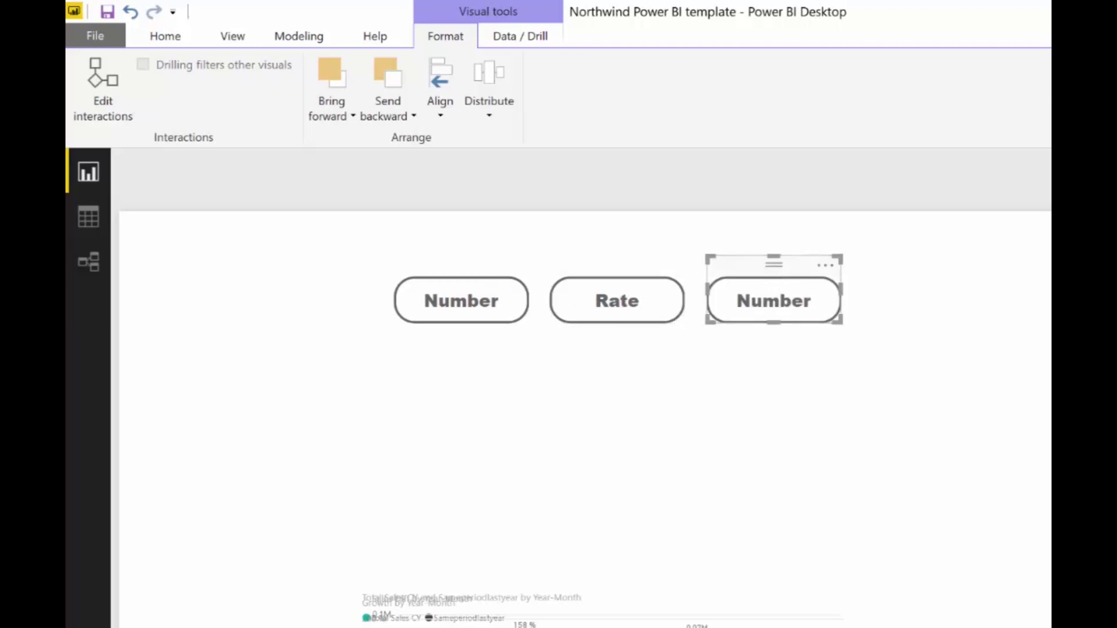
pyautogui.write('Diff')
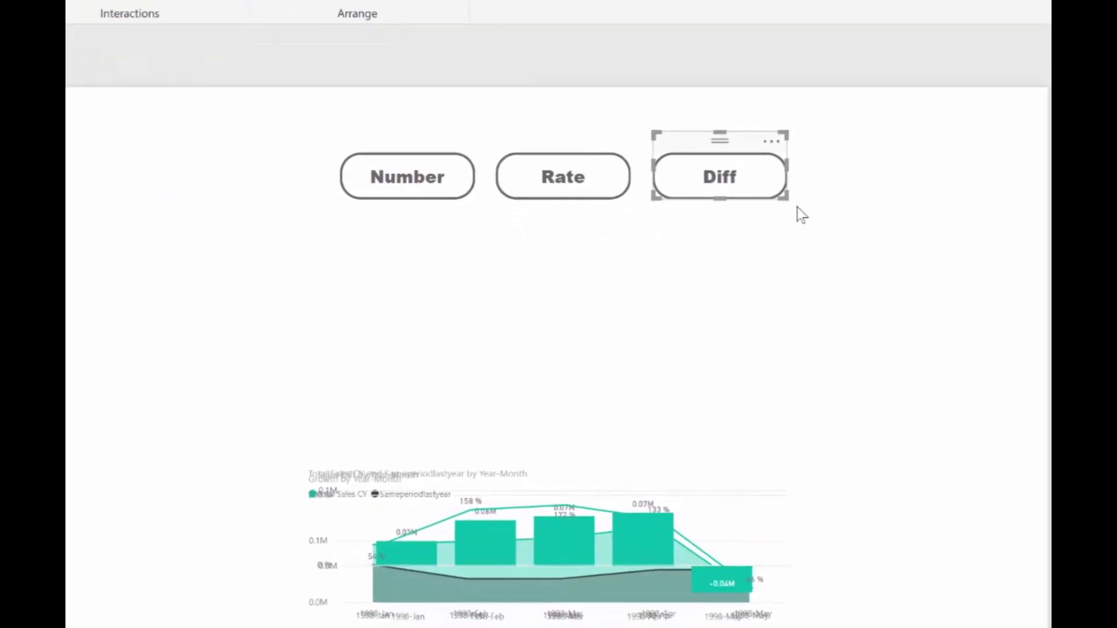
# Move the Growth and Sales Diff charts onto the area chart so all three overlap below the buttons.
pyautogui.click(818, 293)
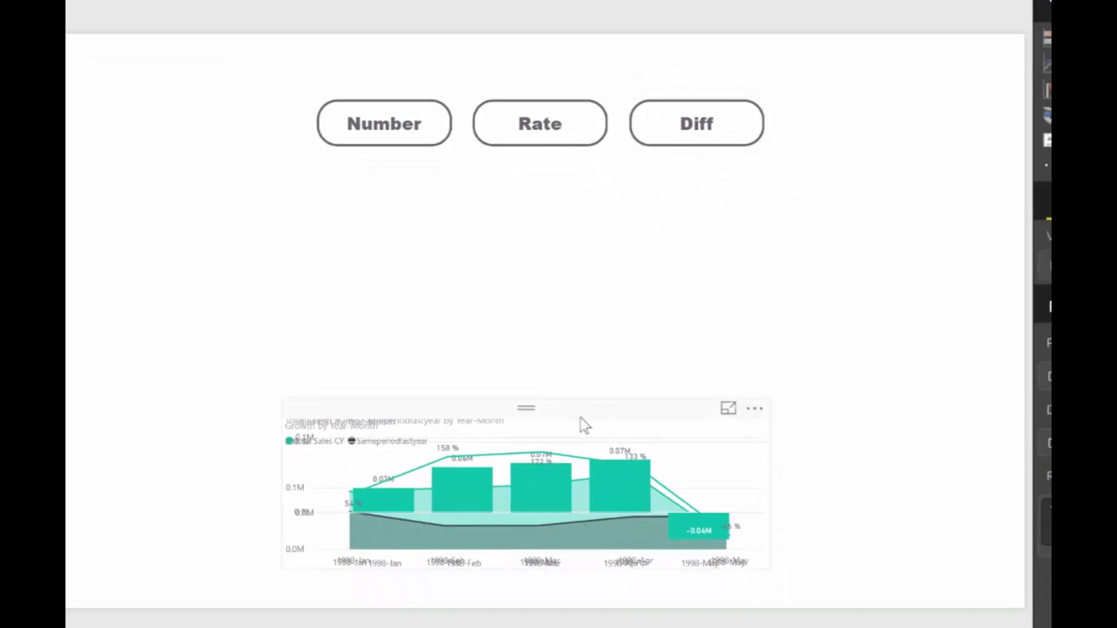
pyautogui.moveTo(581, 418); pyautogui.dragTo(553, 245)
pyautogui.moveTo(525, 419); pyautogui.dragTo(526, 249)
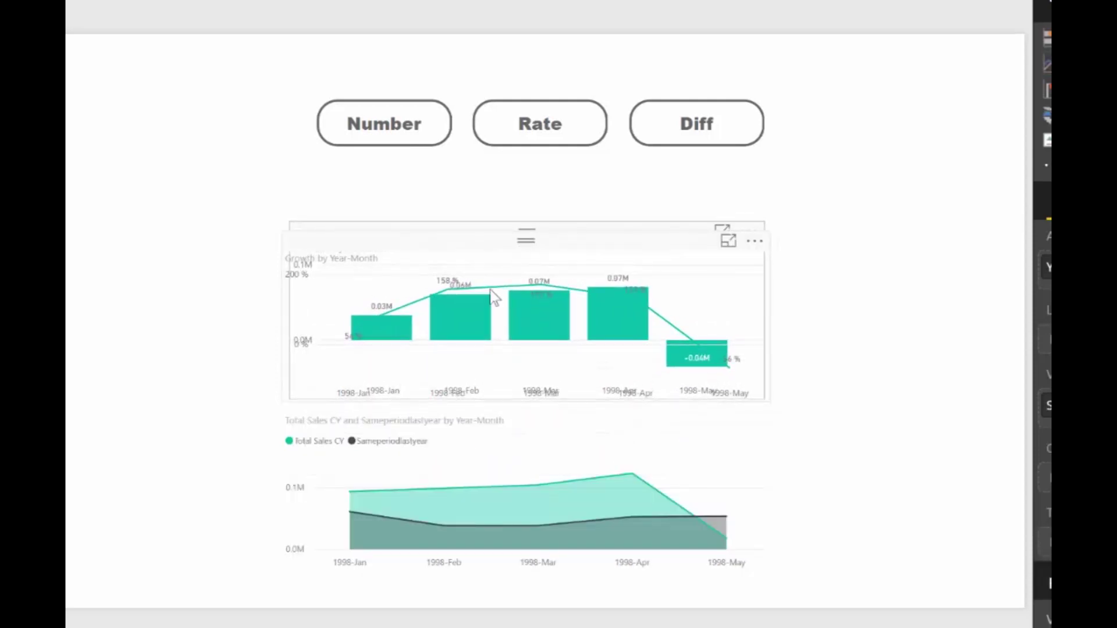
pyautogui.moveTo(468, 431); pyautogui.dragTo(473, 251)
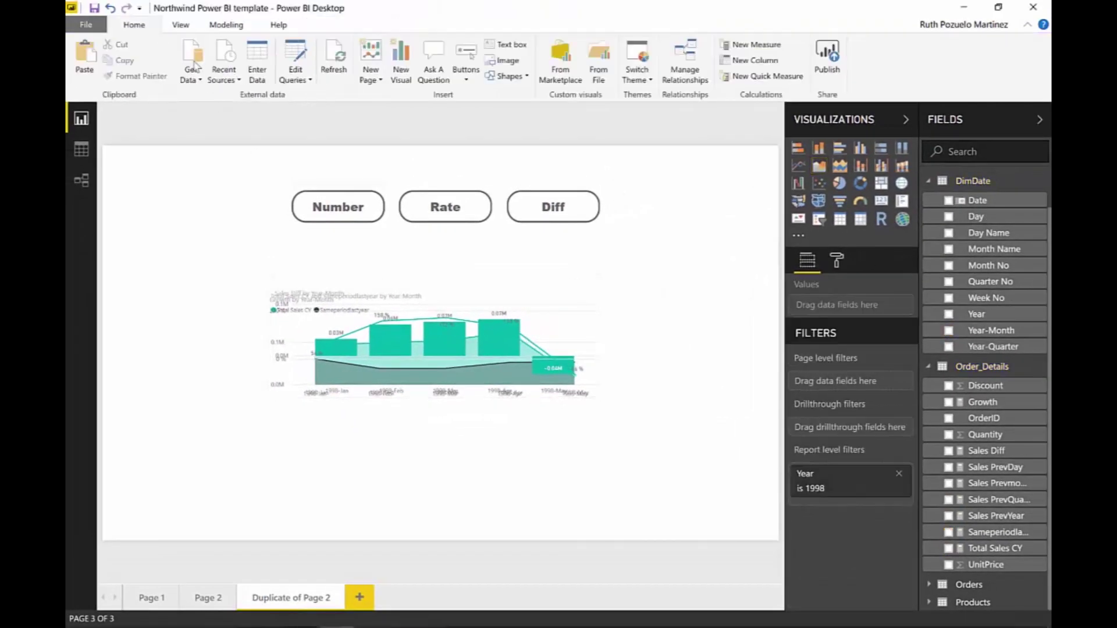
pyautogui.click(223, 27)
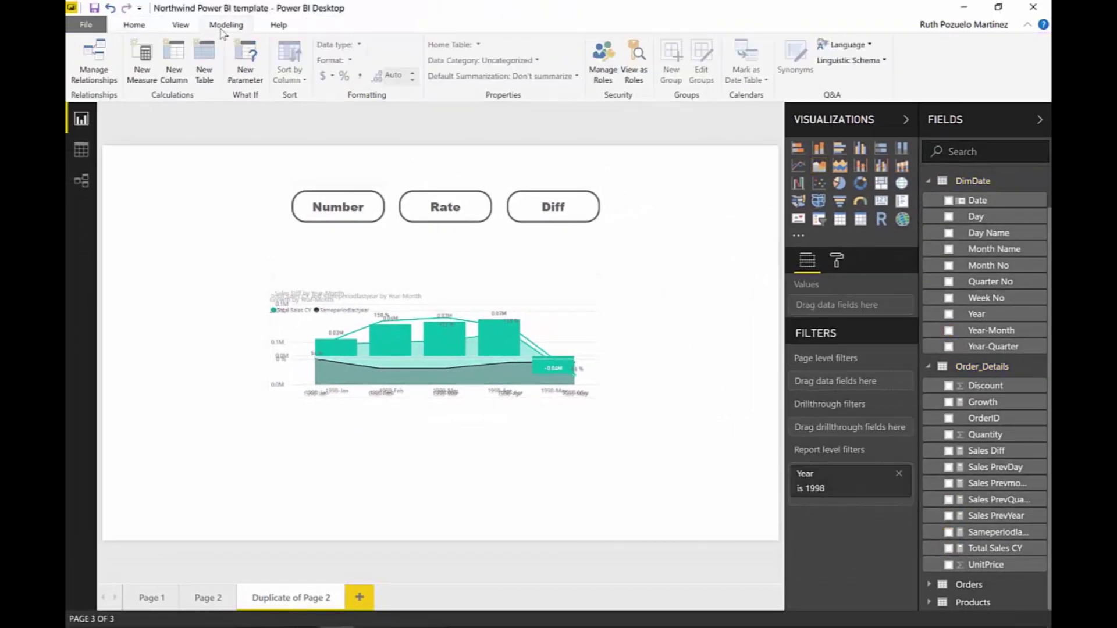
pyautogui.click(181, 26)
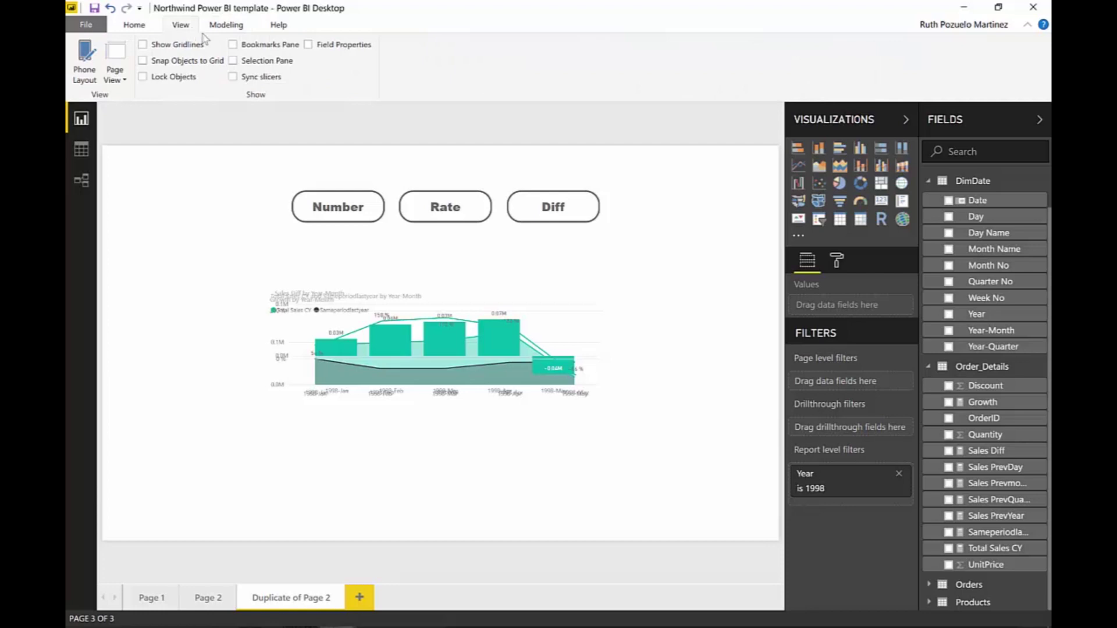
# Create a 'Numbers' bookmark showing only the Total Sales area chart.
pyautogui.click(257, 45)
pyautogui.click(267, 62)
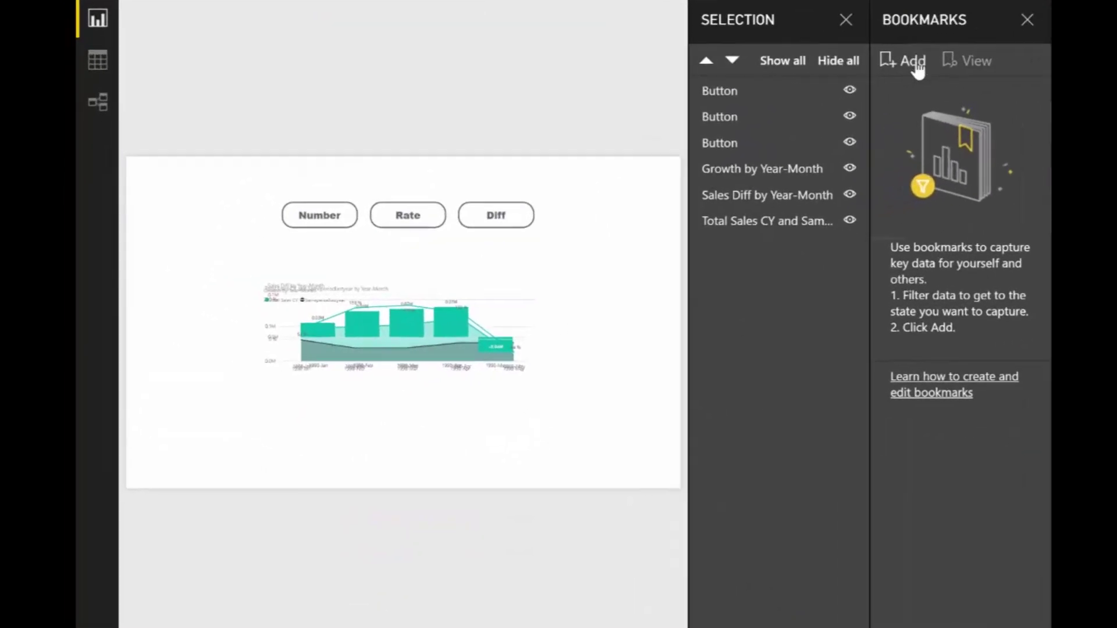
pyautogui.click(678, 150)
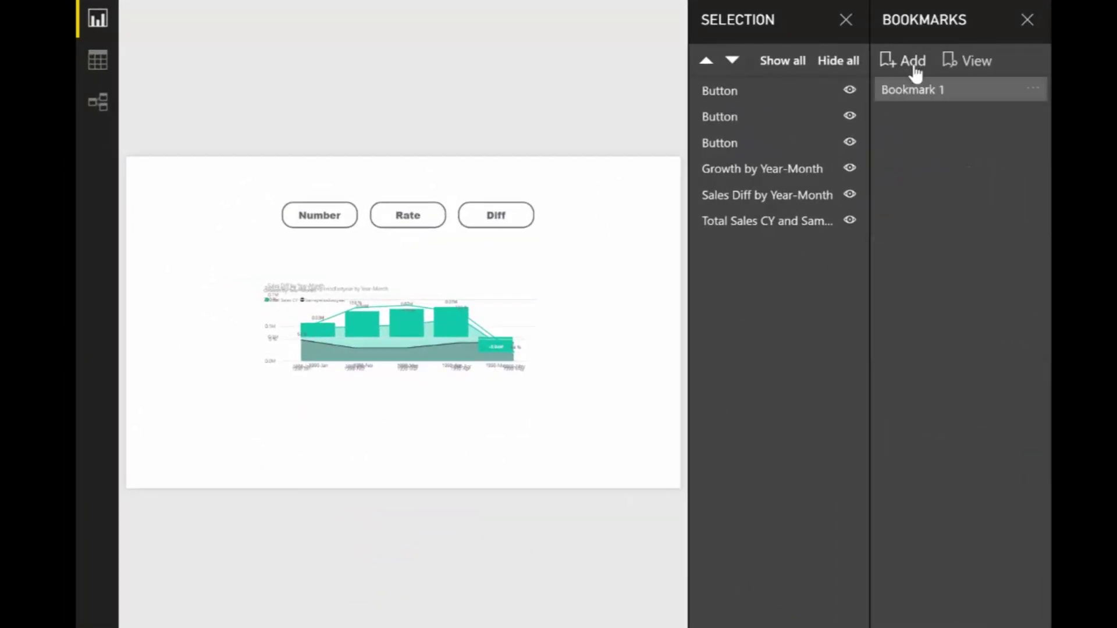
pyautogui.doubleClick(941, 97)
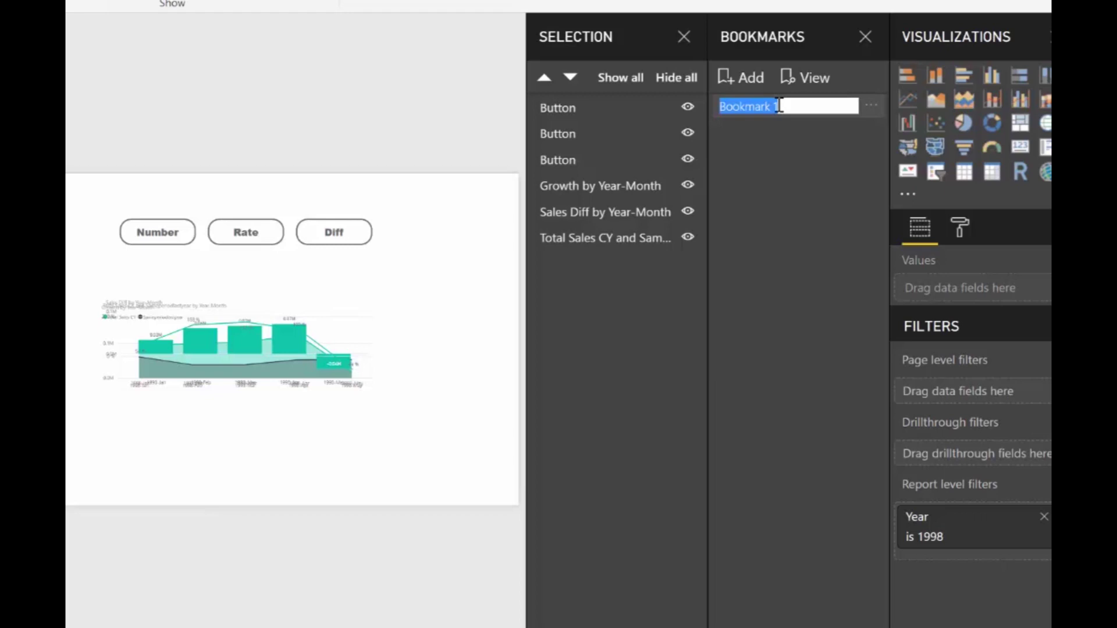
pyautogui.write('Numbers')
pyautogui.press('Return')
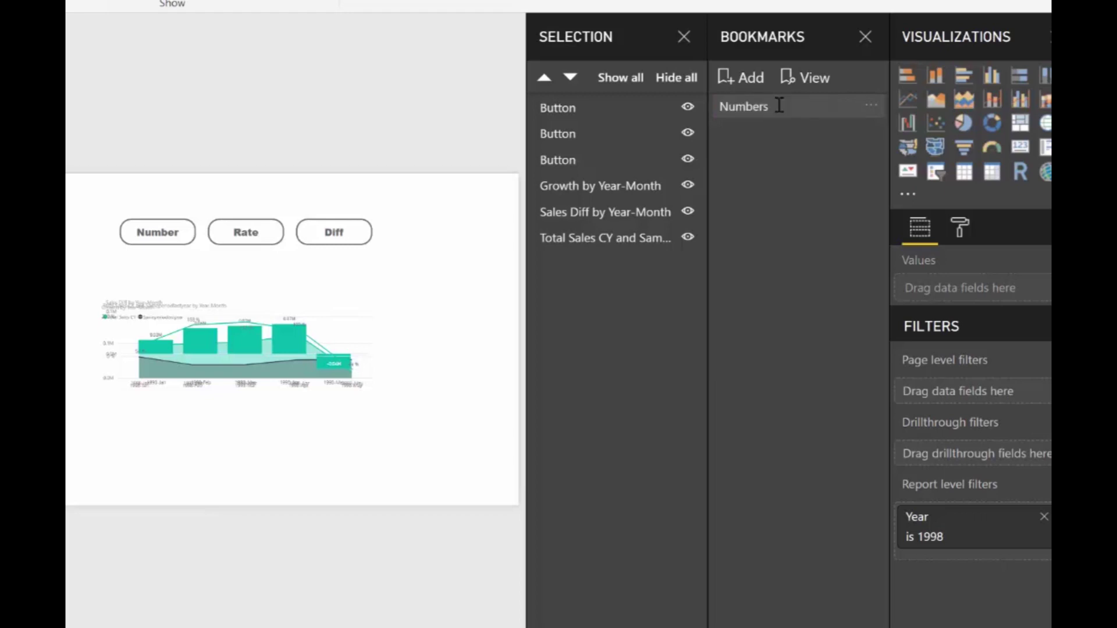
pyautogui.click(688, 187)
pyautogui.click(688, 211)
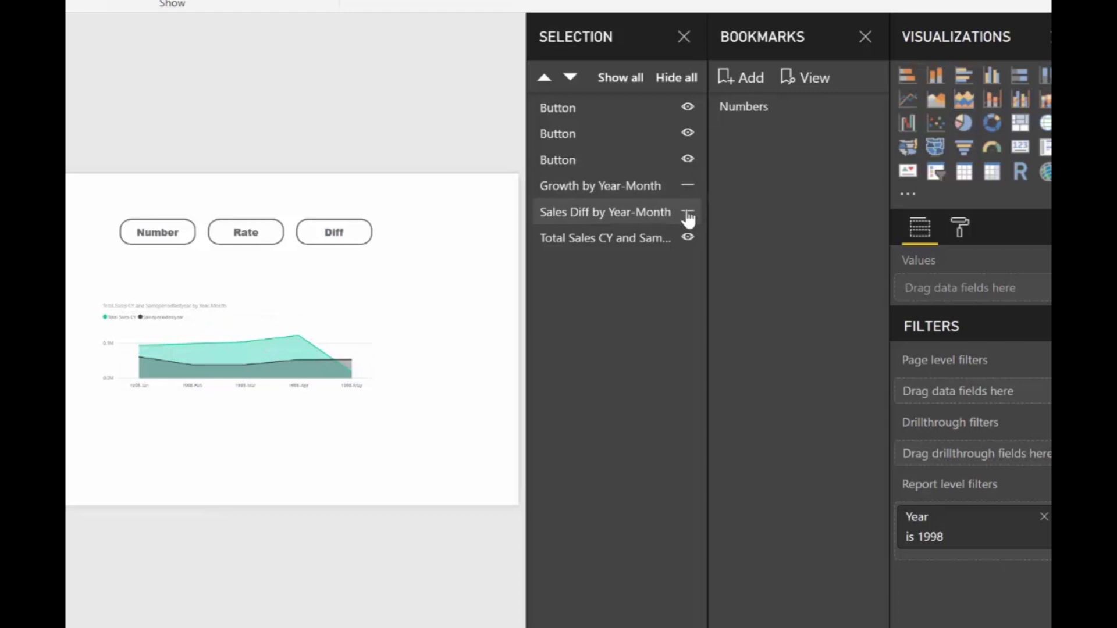
pyautogui.click(872, 107)
pyautogui.click(890, 114)
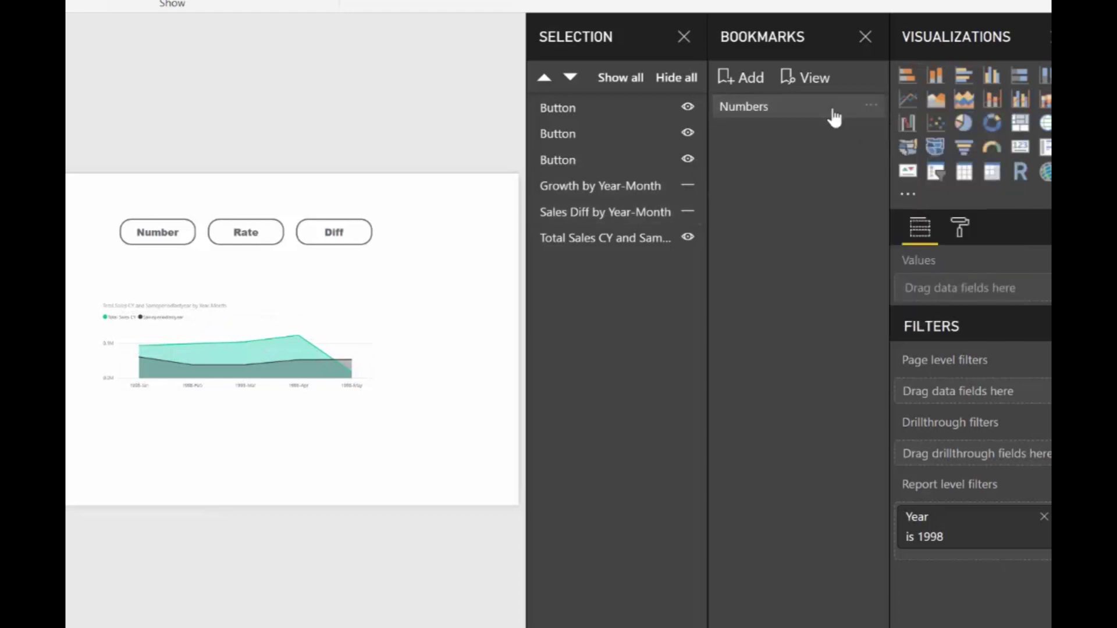
# Add two more bookmarks named 'Rate' and 'Diff'.
pyautogui.click(751, 80)
pyautogui.doubleClick(766, 132)
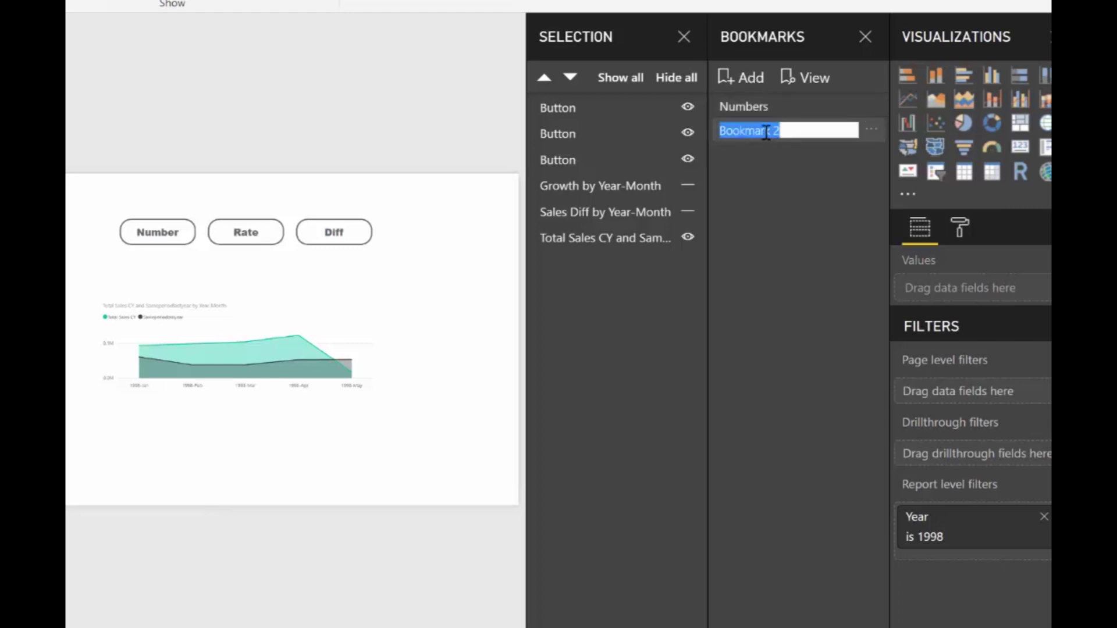
pyautogui.write('Rate')
pyautogui.press('Return')
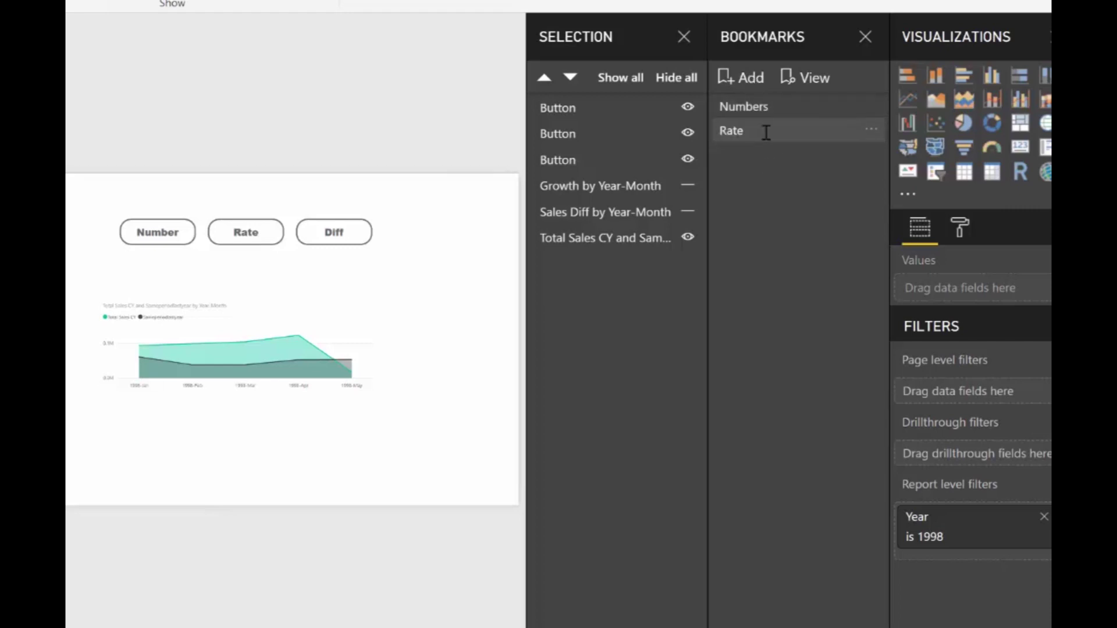
pyautogui.click(741, 82)
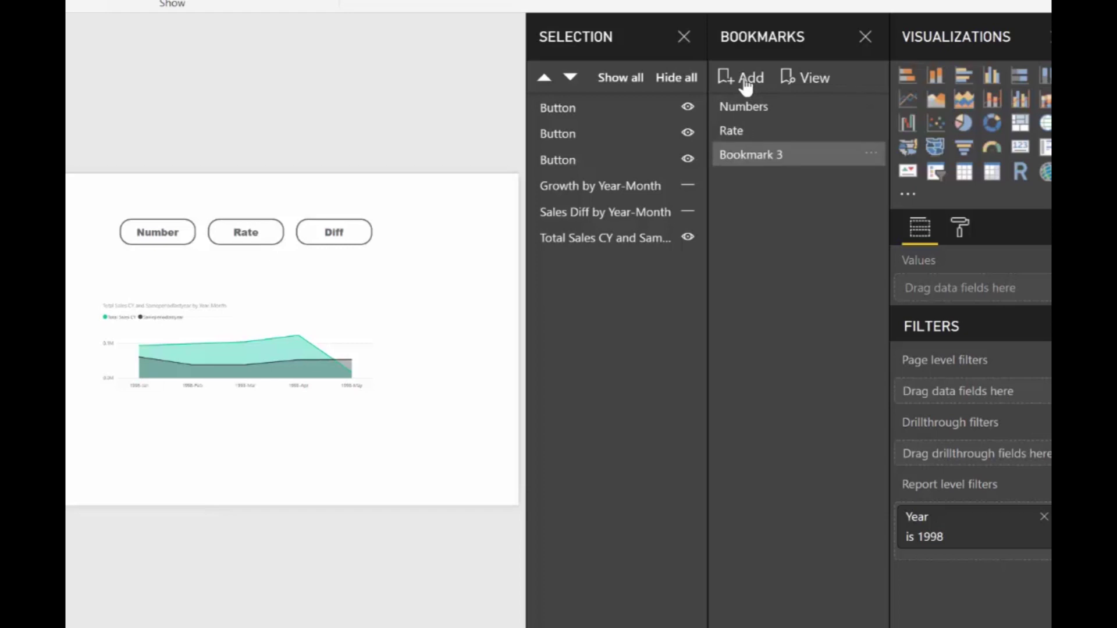
pyautogui.doubleClick(760, 156)
pyautogui.write('D')
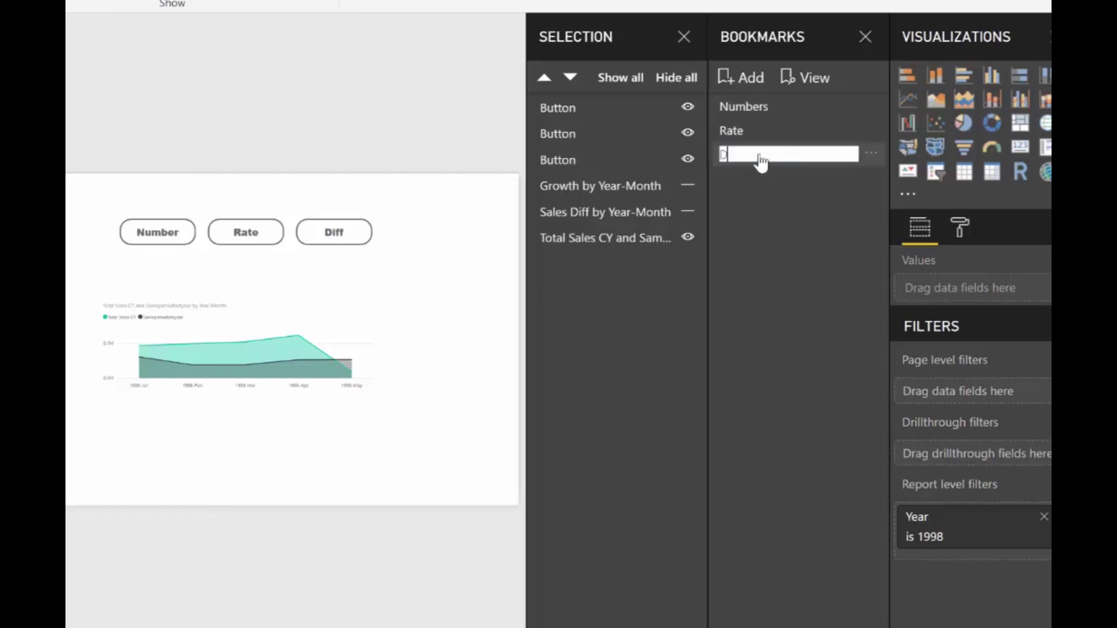
pyautogui.write('iff')
pyautogui.press('Return')
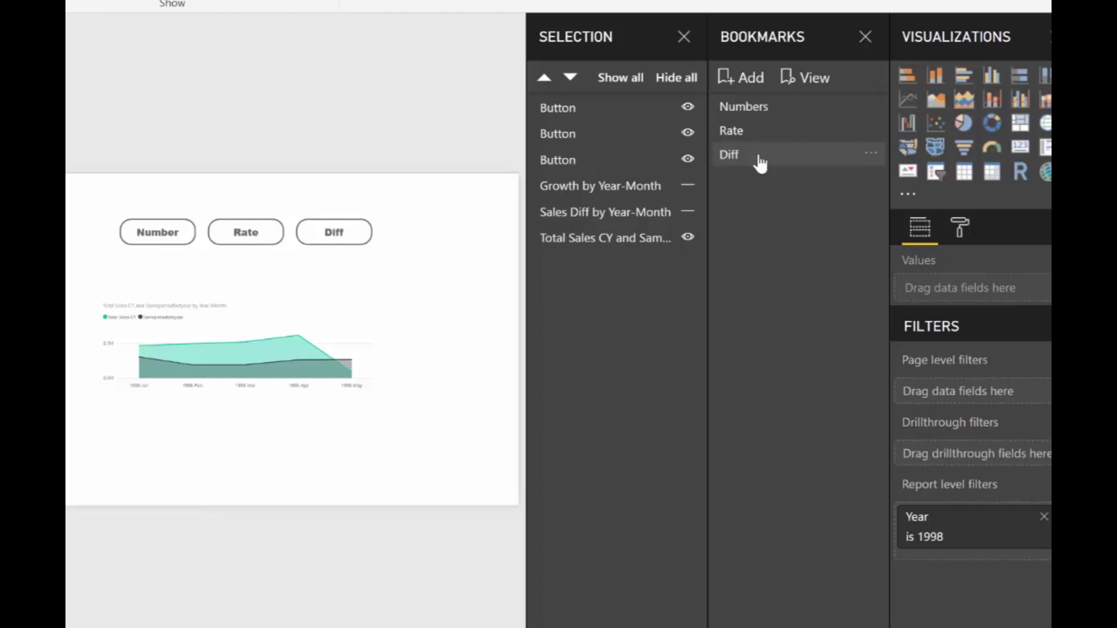
# Update the Diff bookmark to show only the Sales Diff by Year-Month bar chart.
pyautogui.click(688, 238)
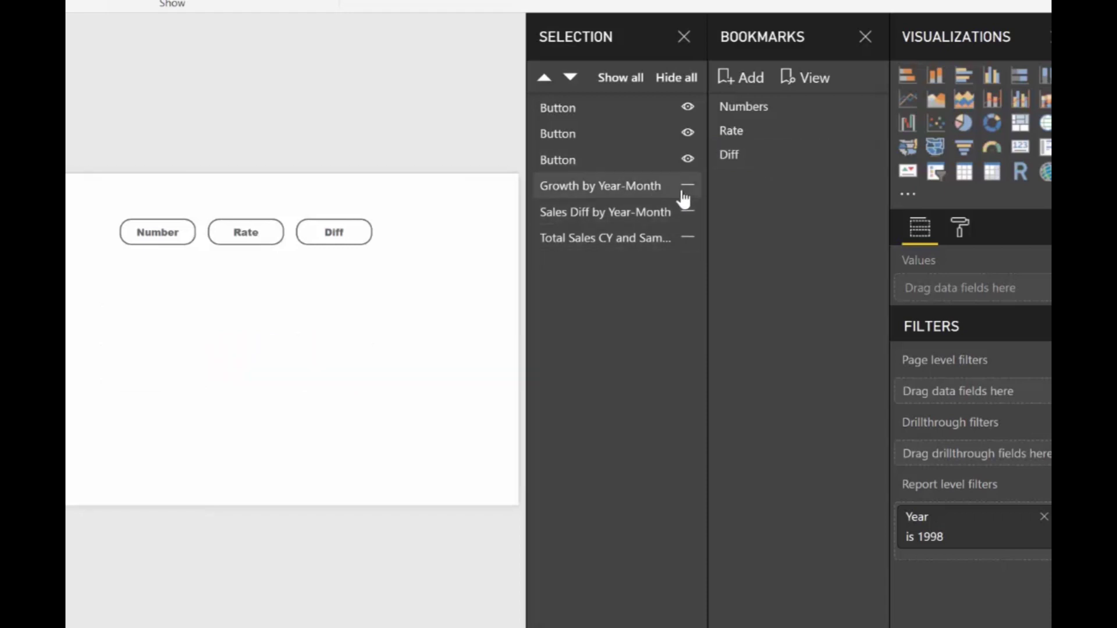
pyautogui.click(688, 211)
pyautogui.click(734, 155)
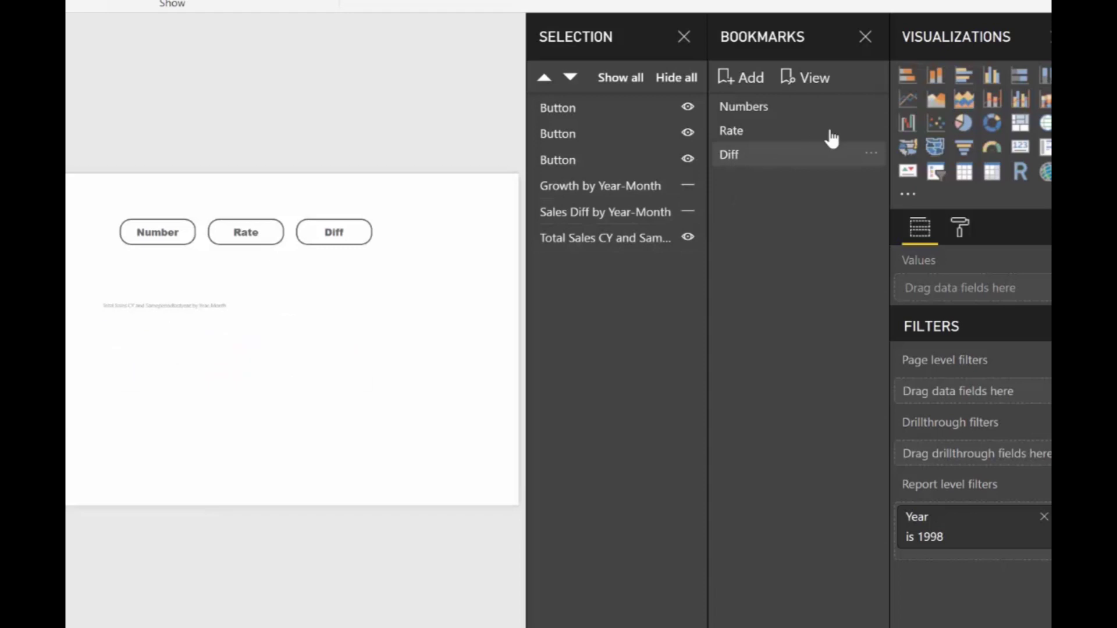
pyautogui.click(871, 155)
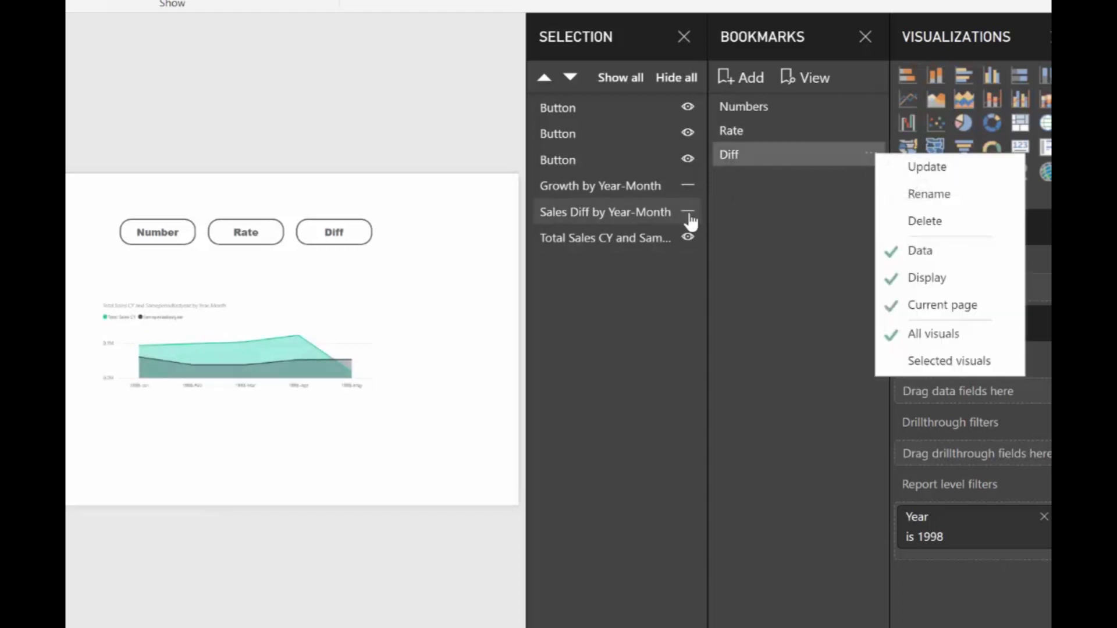
pyautogui.click(689, 213)
pyautogui.click(690, 238)
pyautogui.click(871, 156)
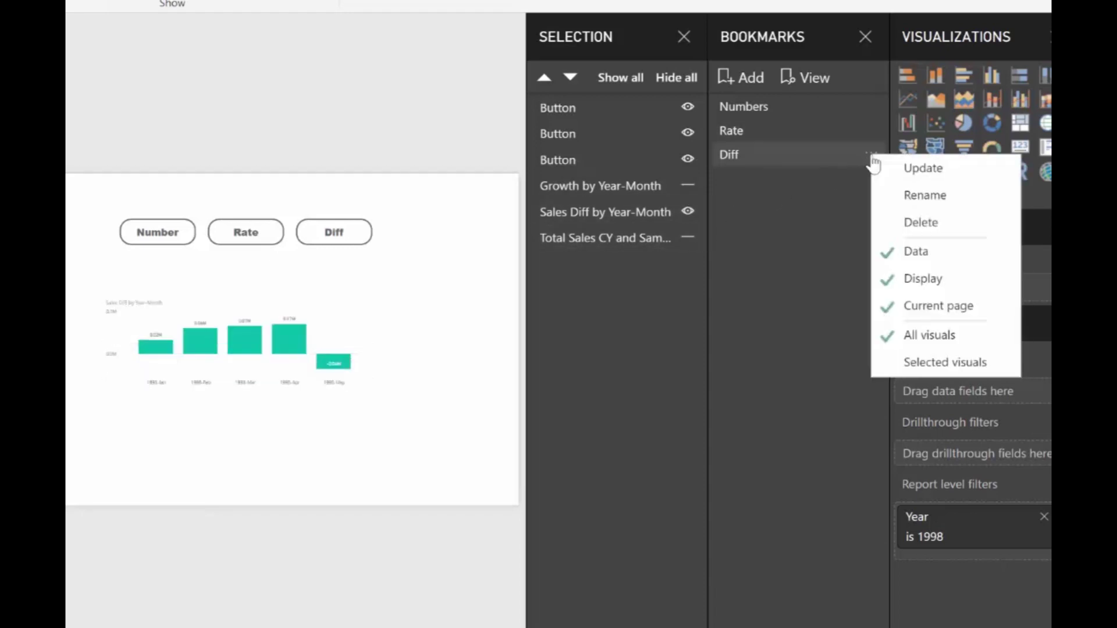
pyautogui.click(925, 169)
# Update the Rate bookmark to show only the Growth by Year-Month line chart.
pyautogui.click(759, 134)
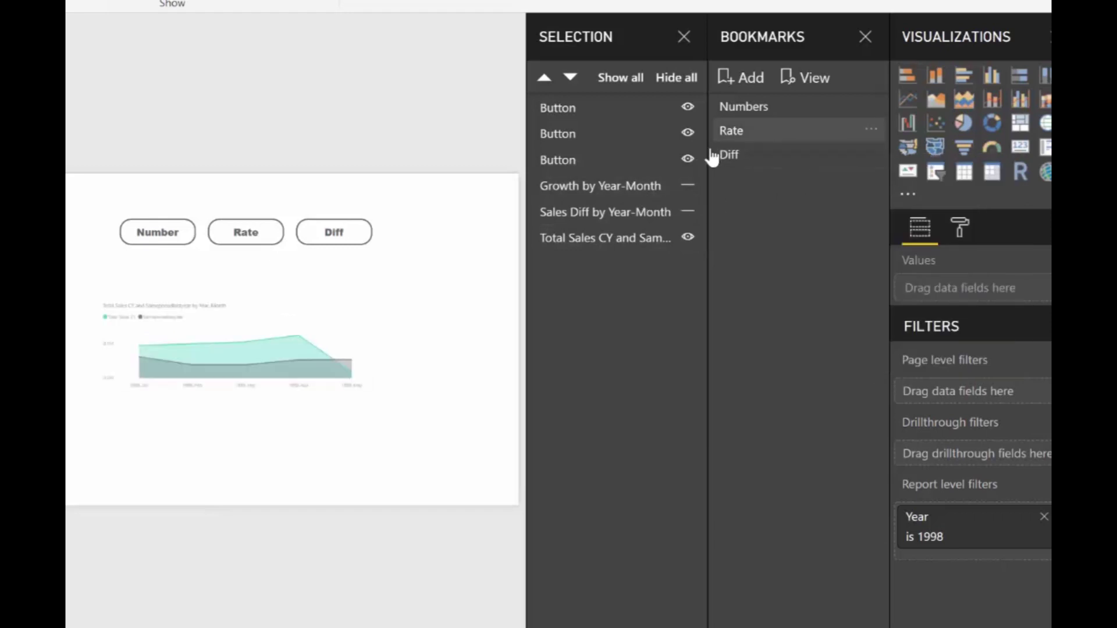
pyautogui.click(688, 185)
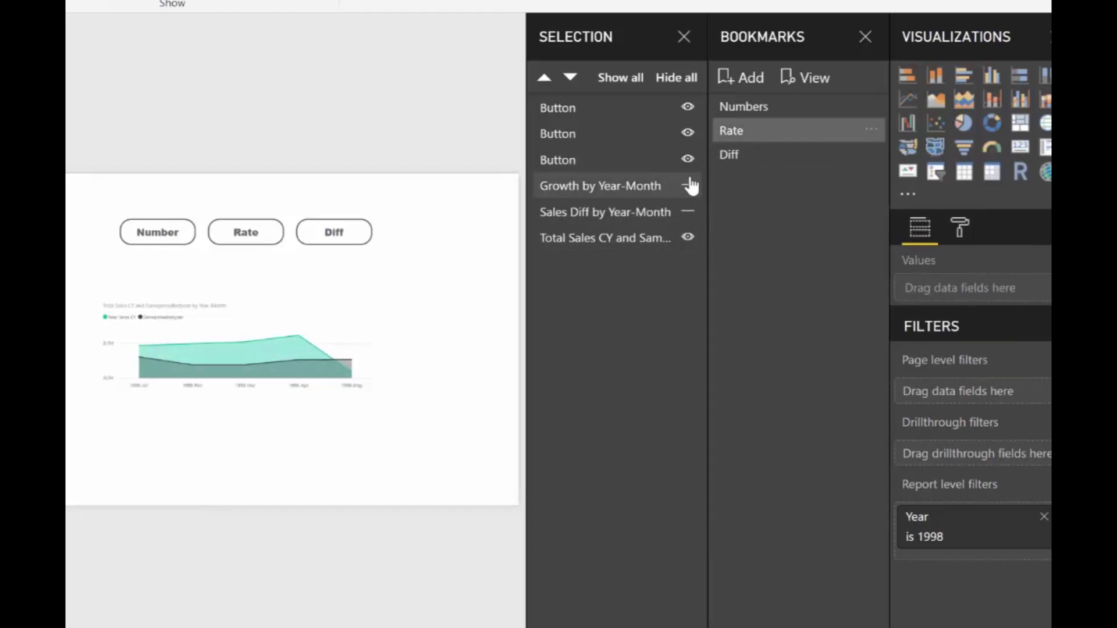
pyautogui.click(681, 237)
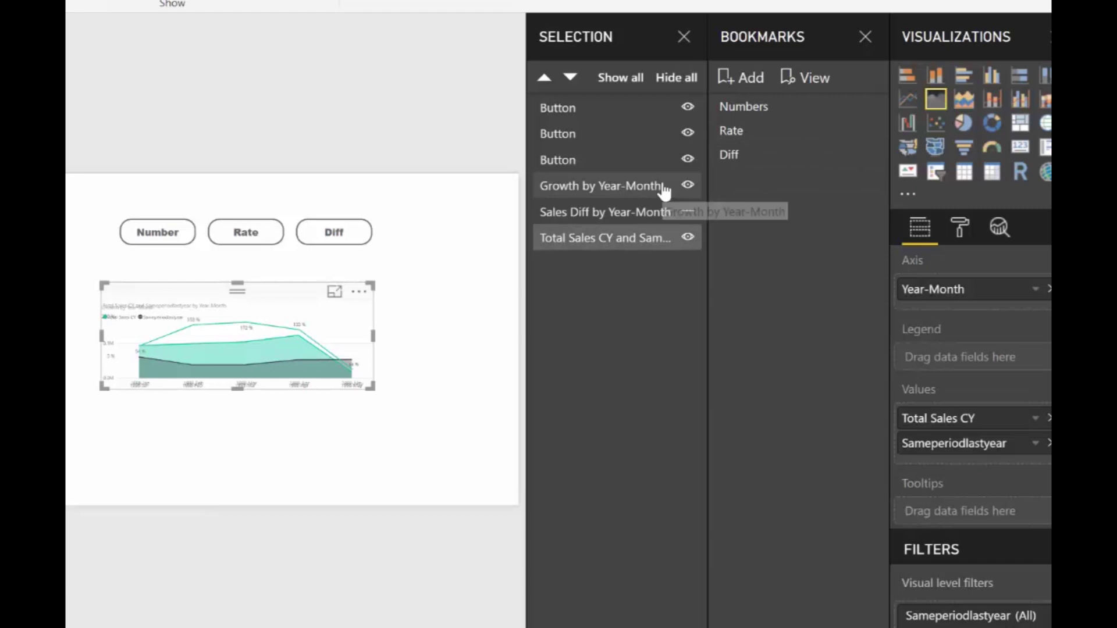
pyautogui.click(688, 236)
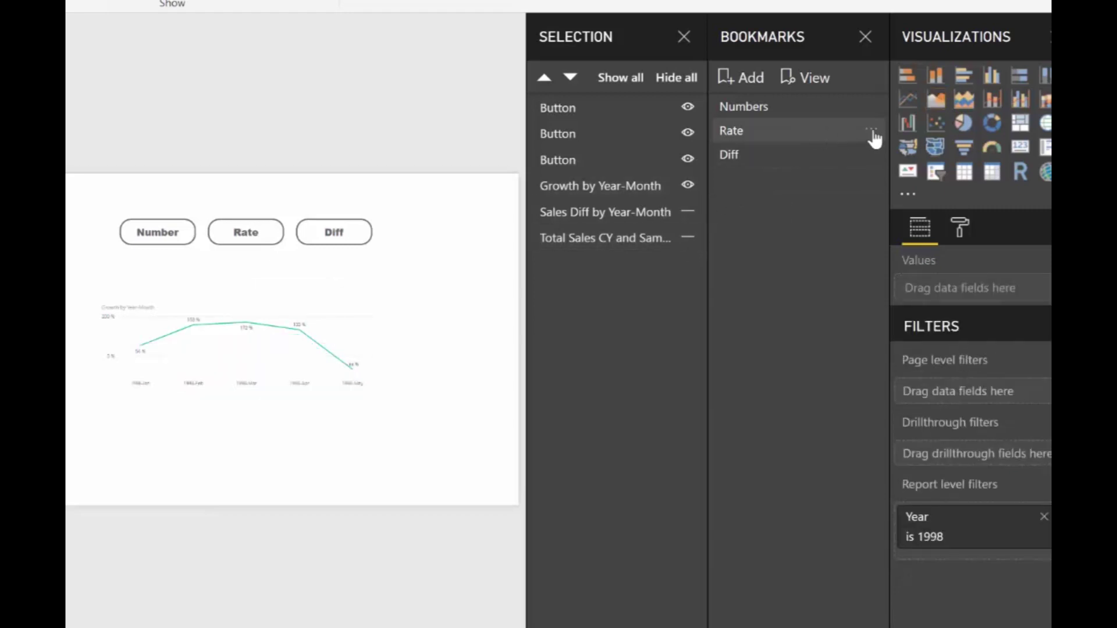
pyautogui.click(873, 131)
pyautogui.click(912, 141)
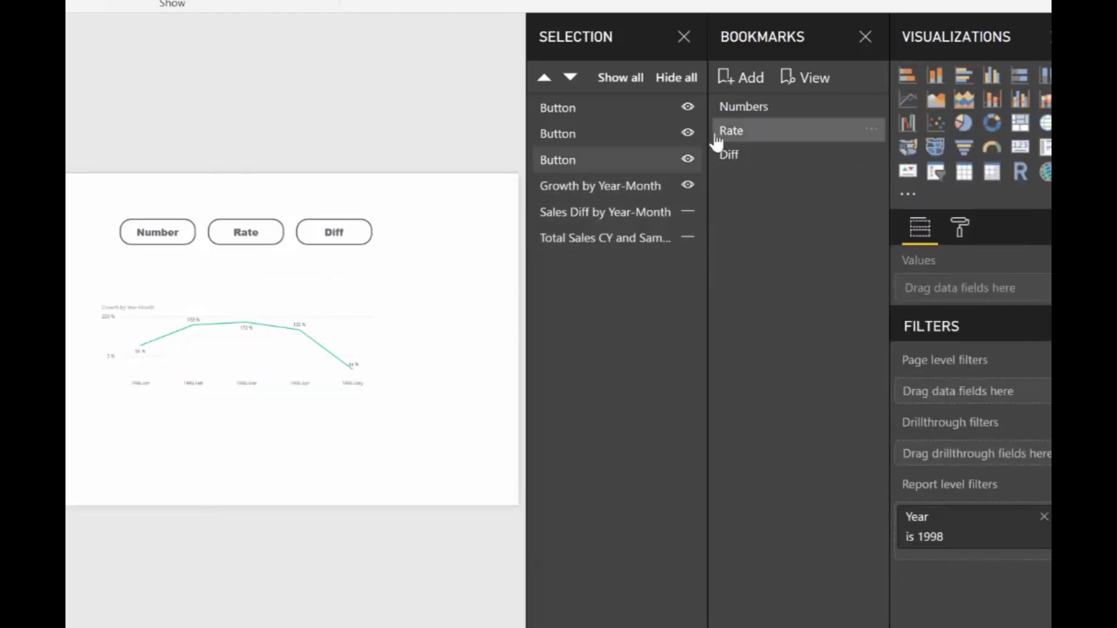
# Test the Numbers, Rate and Diff bookmarks by applying each in turn.
pyautogui.click(748, 114)
pyautogui.click(752, 130)
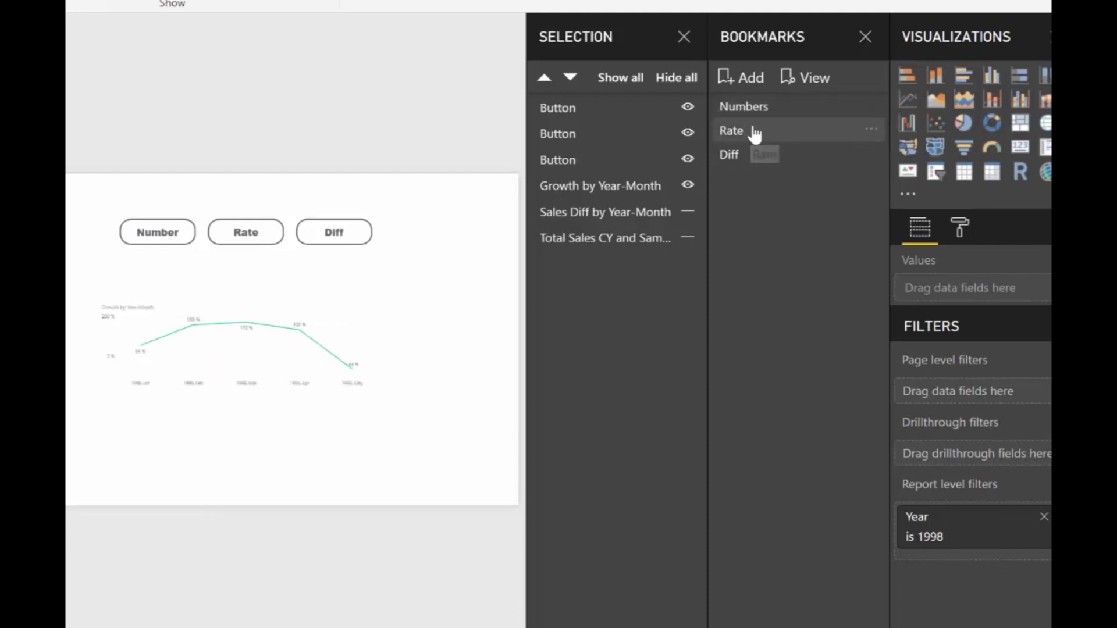
pyautogui.click(756, 156)
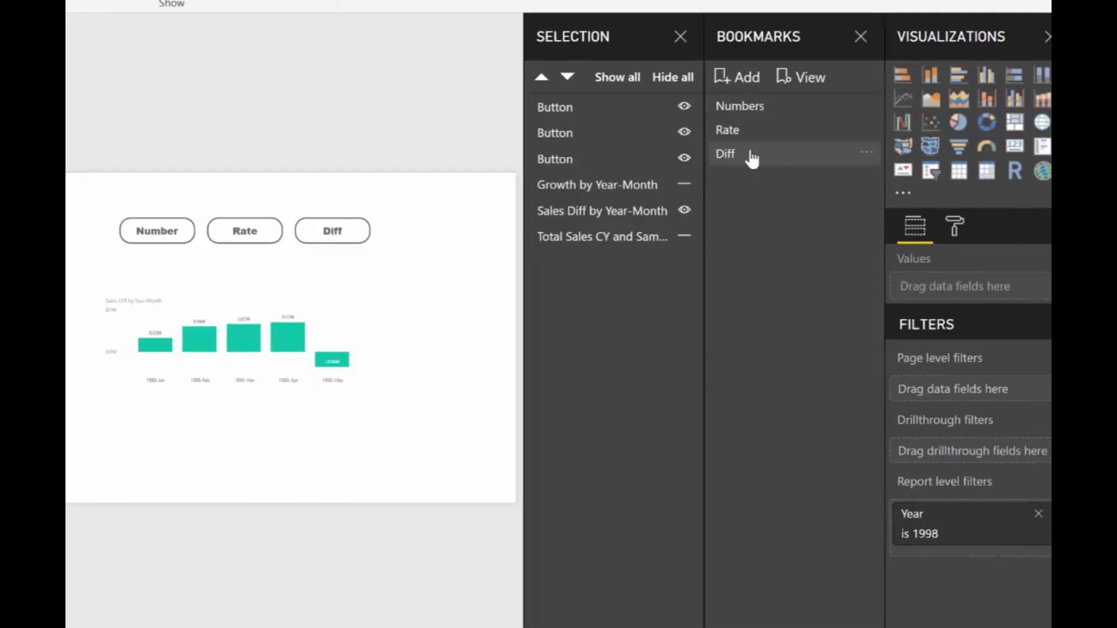
# Colour the Sales Diff bars by value via Color saturation, with a red minimum and teal maximum.
pyautogui.click(265, 273)
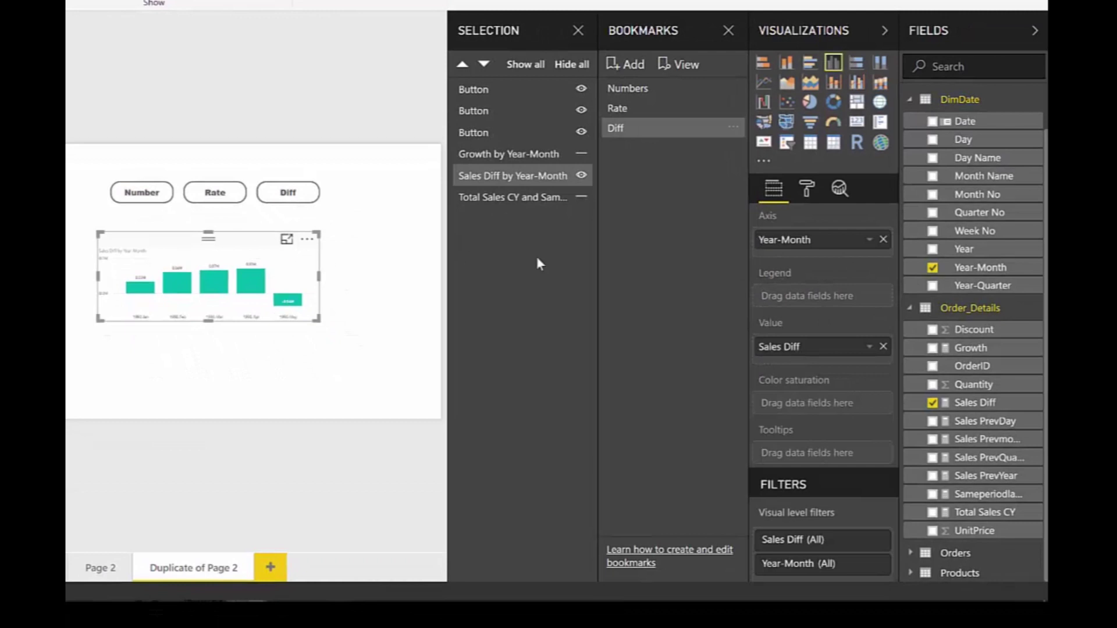
pyautogui.moveTo(988, 403); pyautogui.dragTo(826, 407)
pyautogui.click(806, 188)
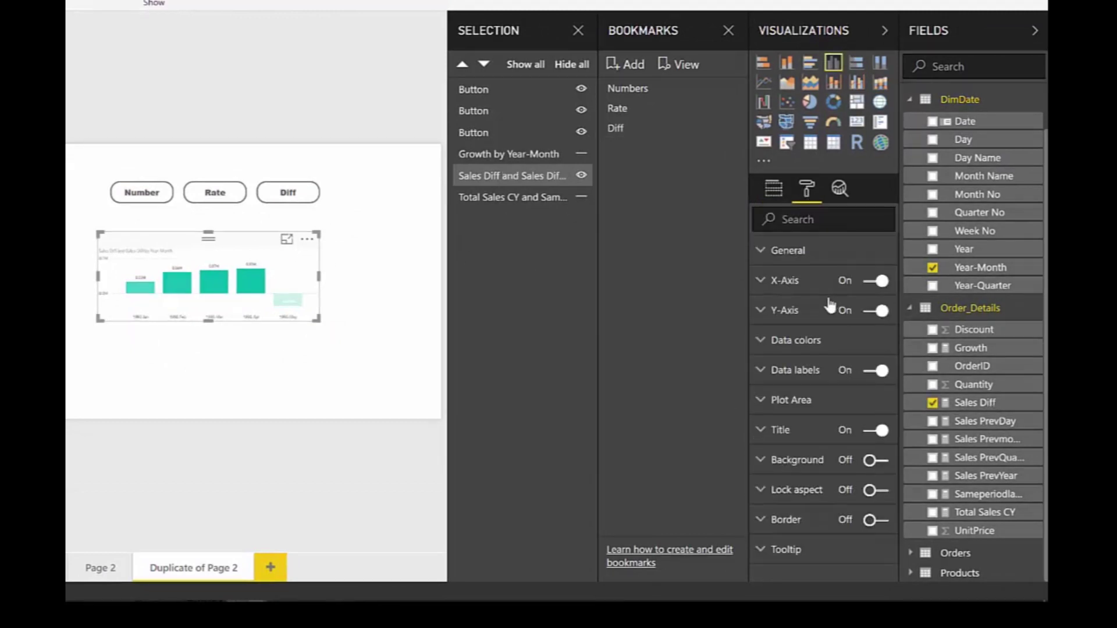
pyautogui.click(812, 343)
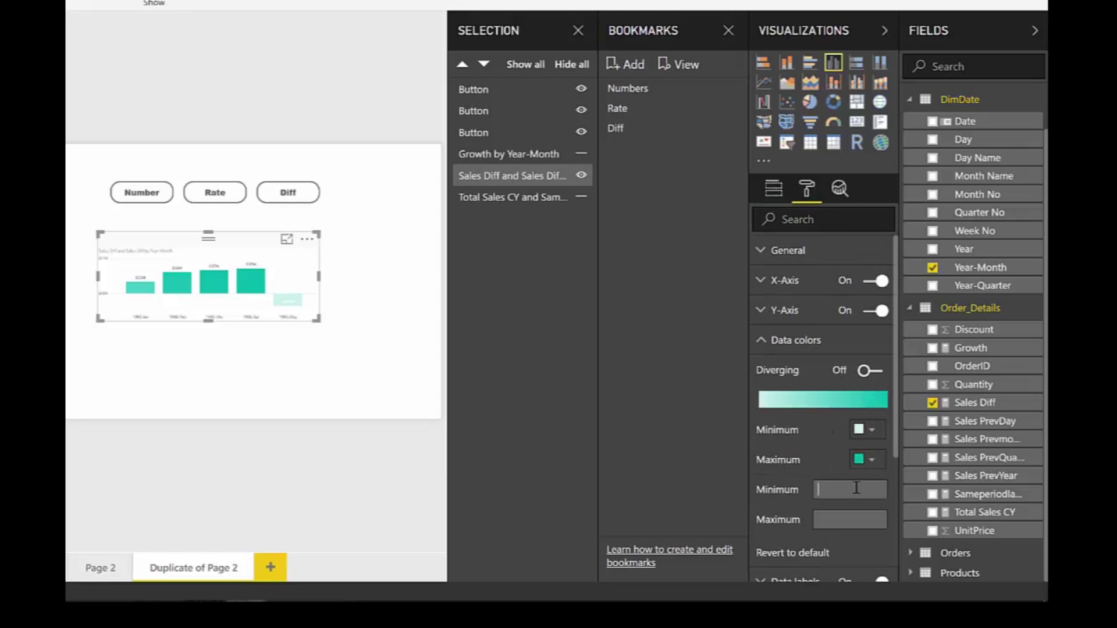
pyautogui.click(868, 430)
pyautogui.click(812, 480)
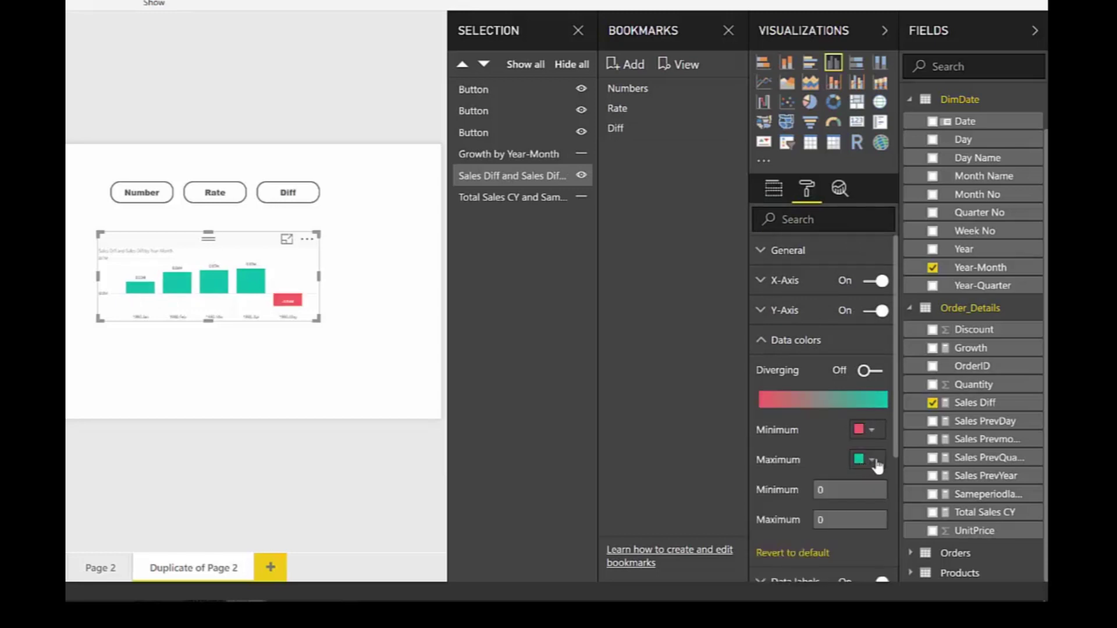
pyautogui.click(872, 461)
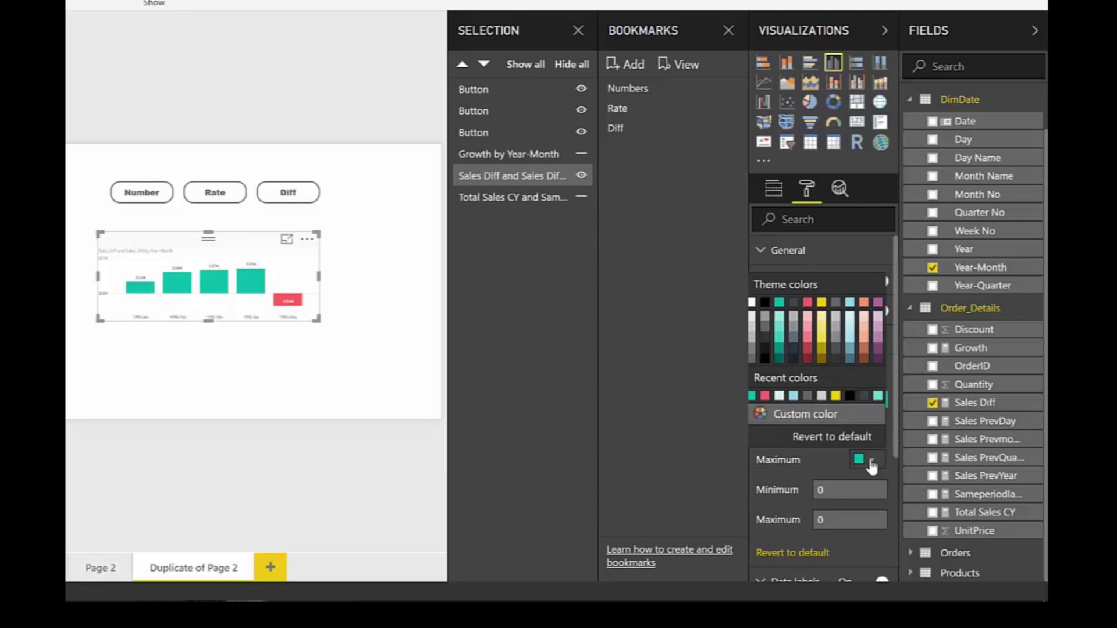
pyautogui.click(780, 348)
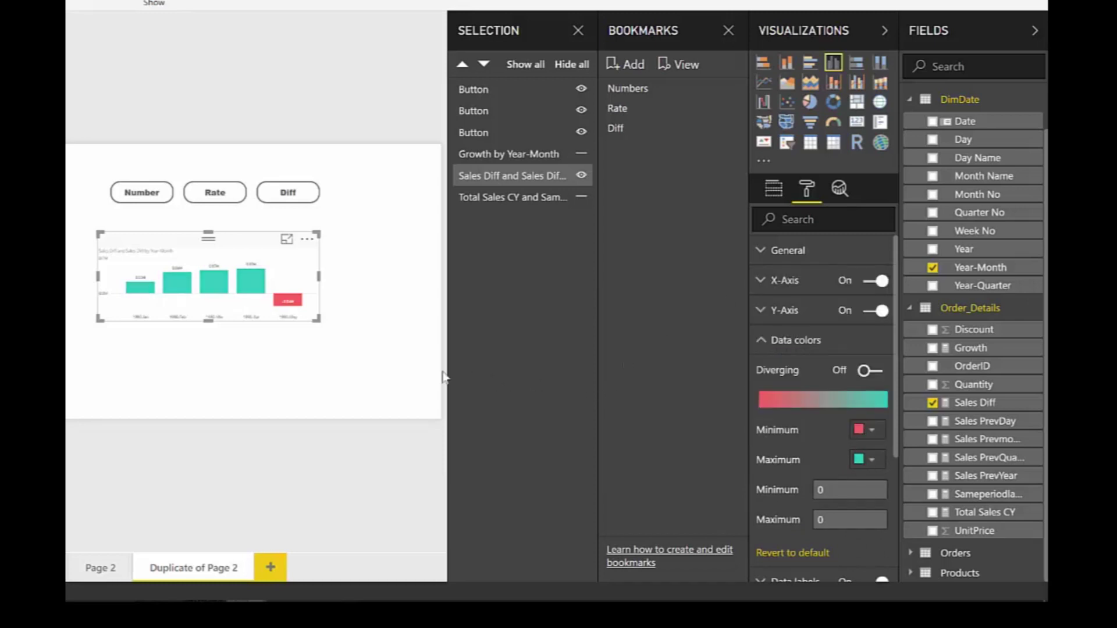
pyautogui.click(383, 361)
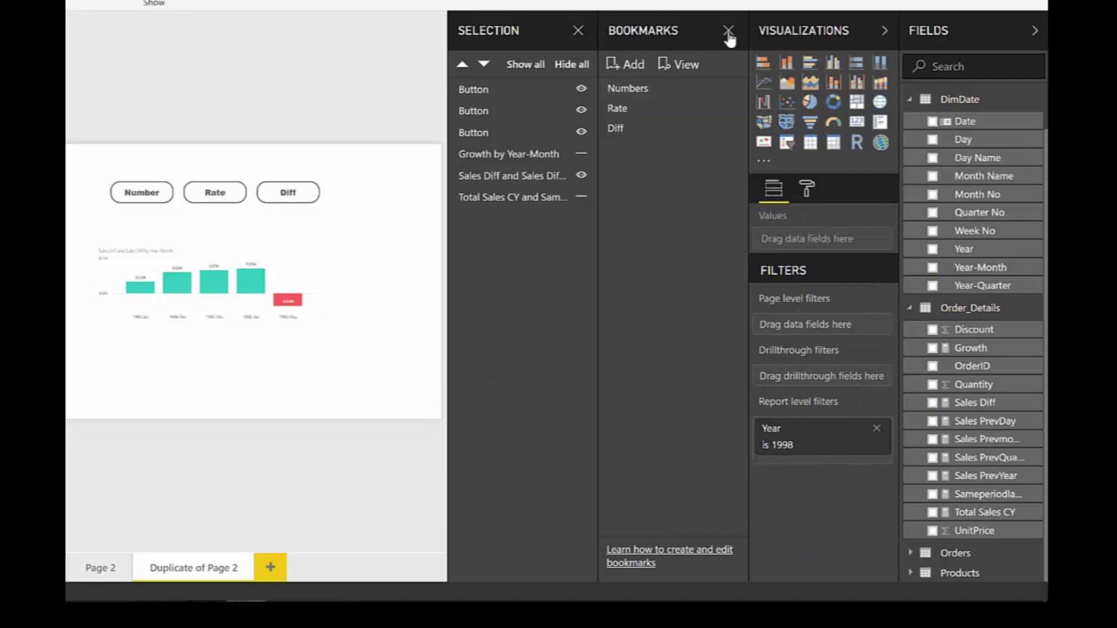
# Close the Selection and Bookmarks panes and link the Number button to the Numbers bookmark.
pyautogui.click(579, 32)
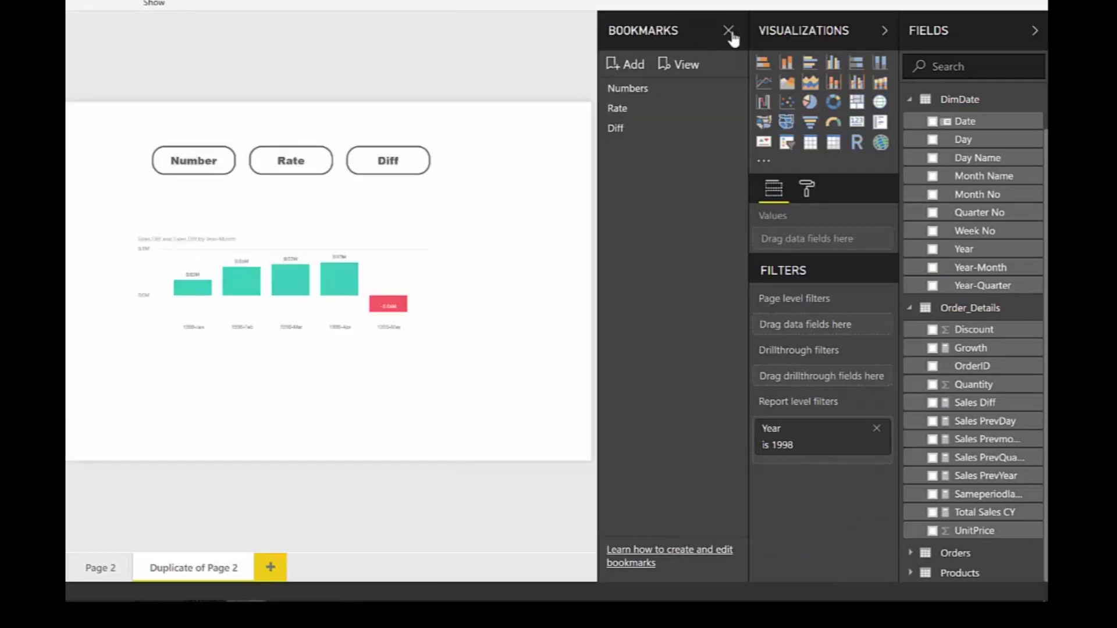
pyautogui.click(730, 34)
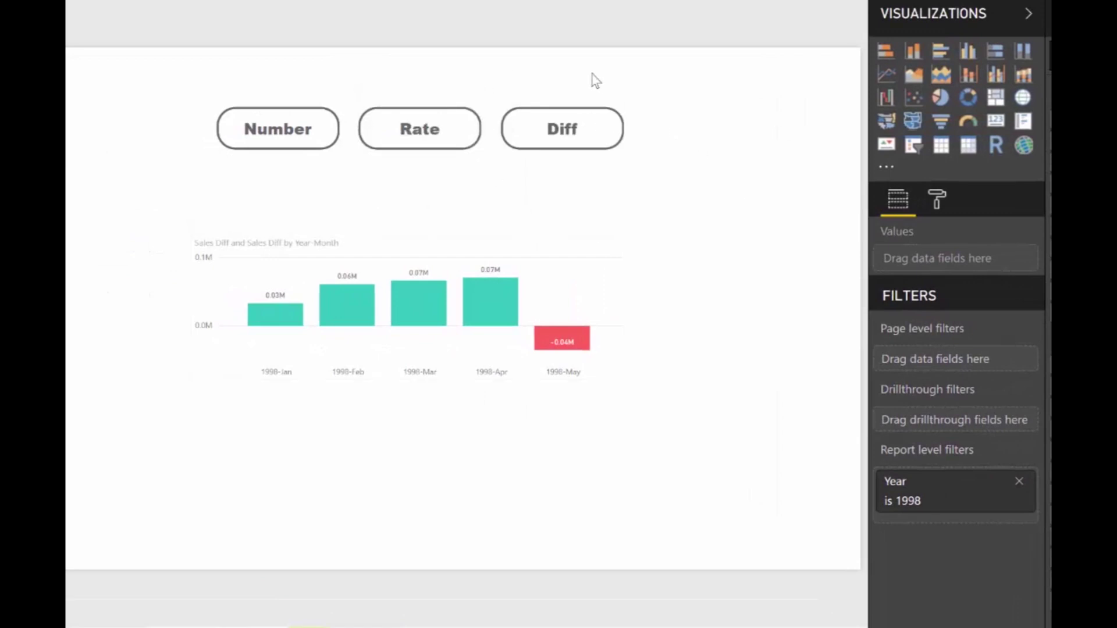
pyautogui.click(301, 109)
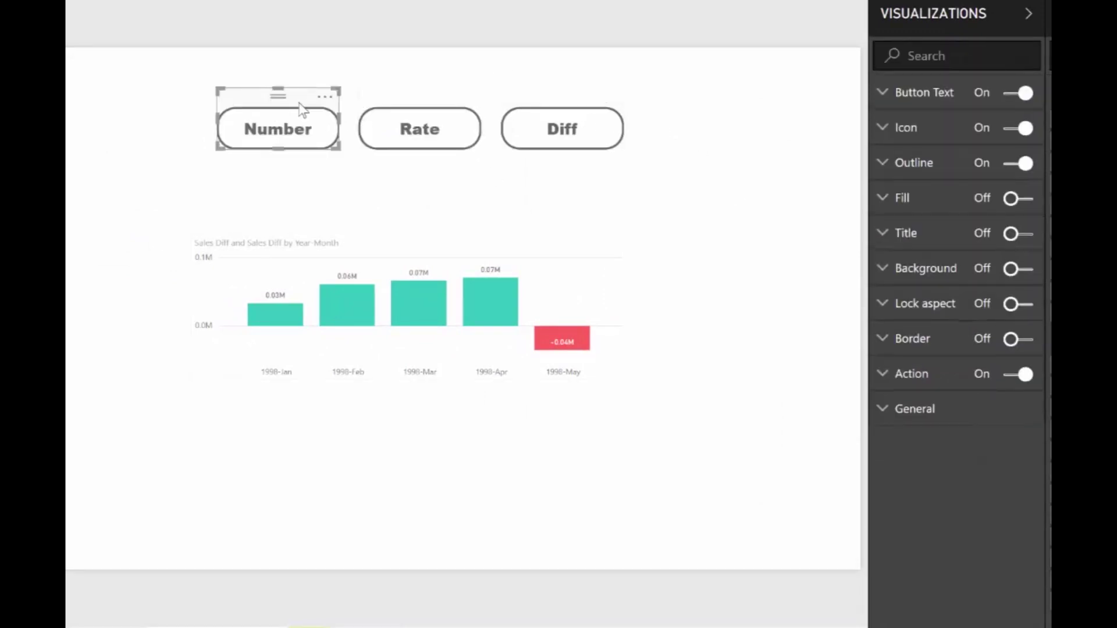
pyautogui.click(920, 376)
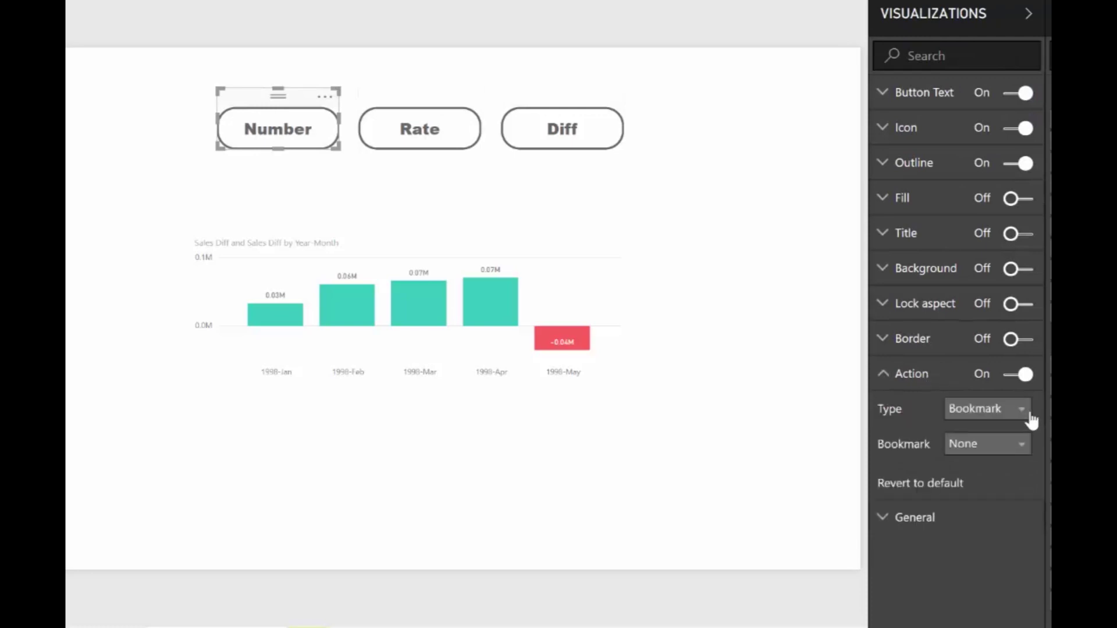
pyautogui.click(1019, 450)
pyautogui.click(1012, 465)
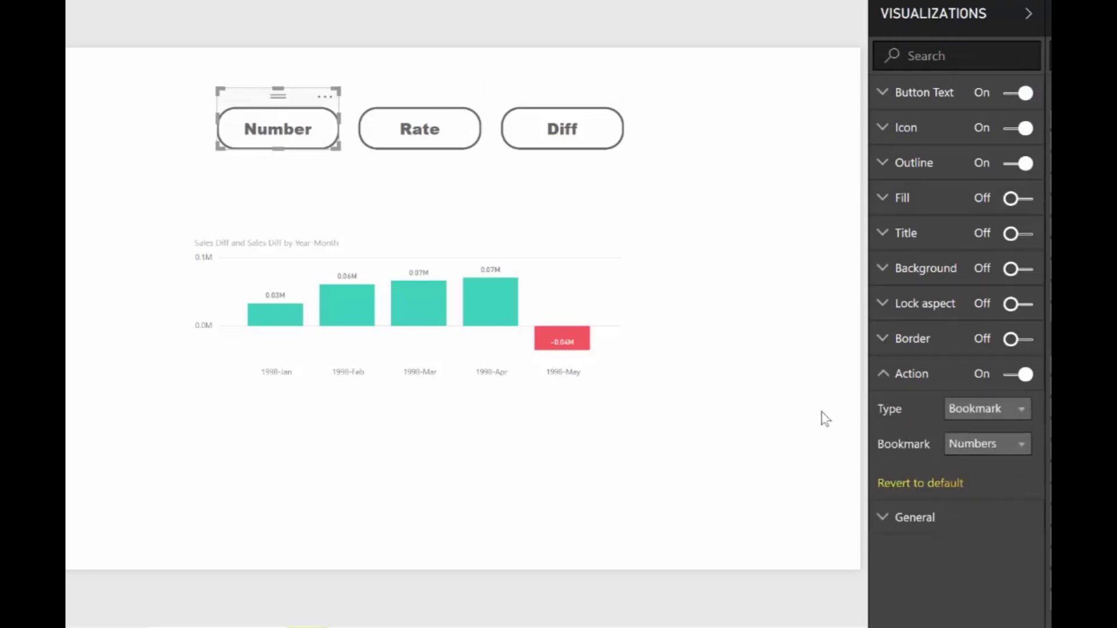
# Link the Rate and Diff buttons to the Rate and Diff bookmarks.
pyautogui.click(400, 114)
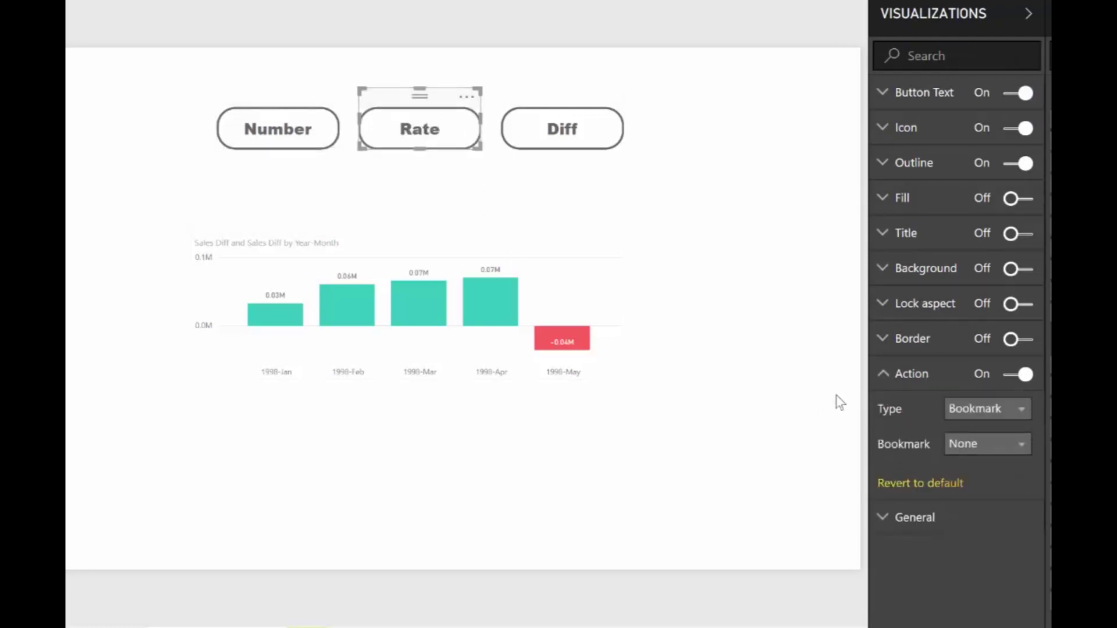
pyautogui.click(994, 454)
pyautogui.click(995, 488)
pyautogui.click(544, 97)
pyautogui.click(990, 451)
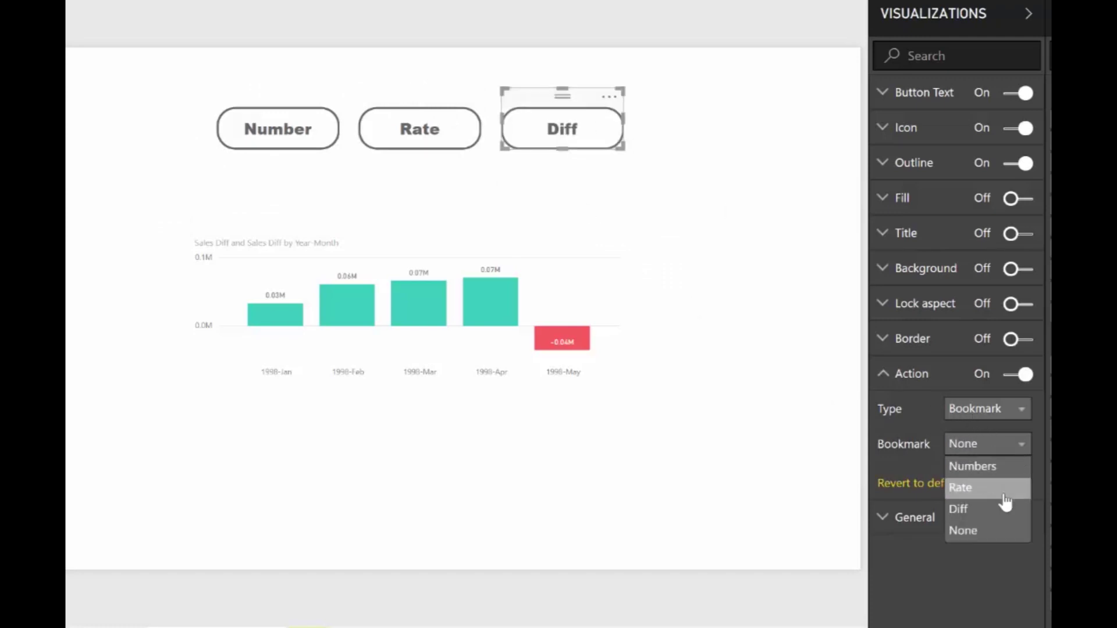
pyautogui.click(1007, 507)
pyautogui.click(721, 224)
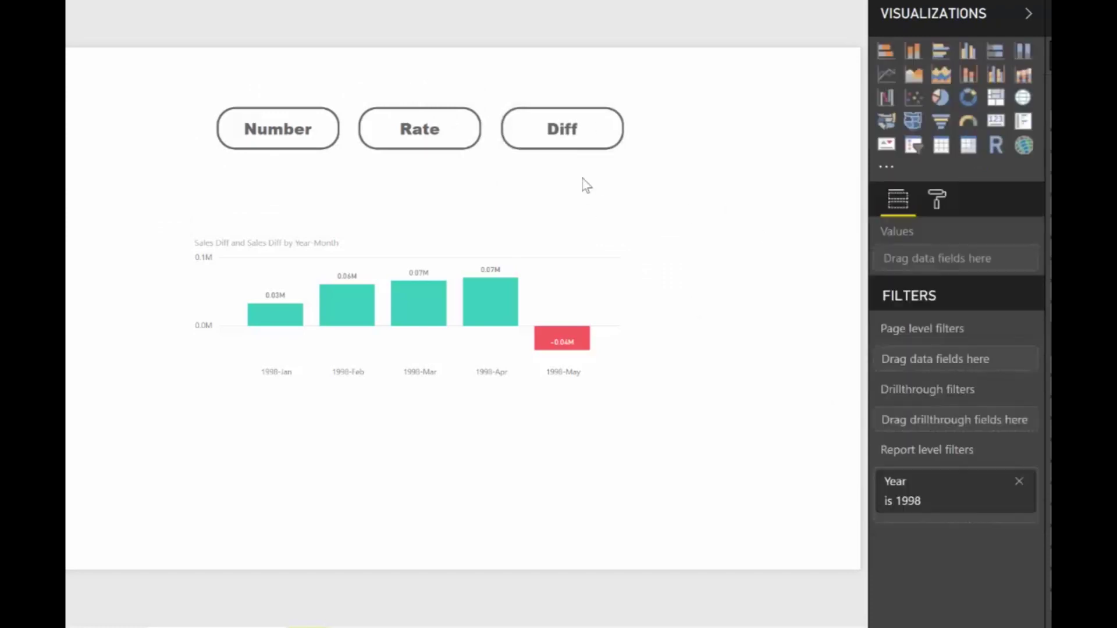
pyautogui.keyDown('ctrl'); pyautogui.click(288, 132); pyautogui.keyUp('ctrl')
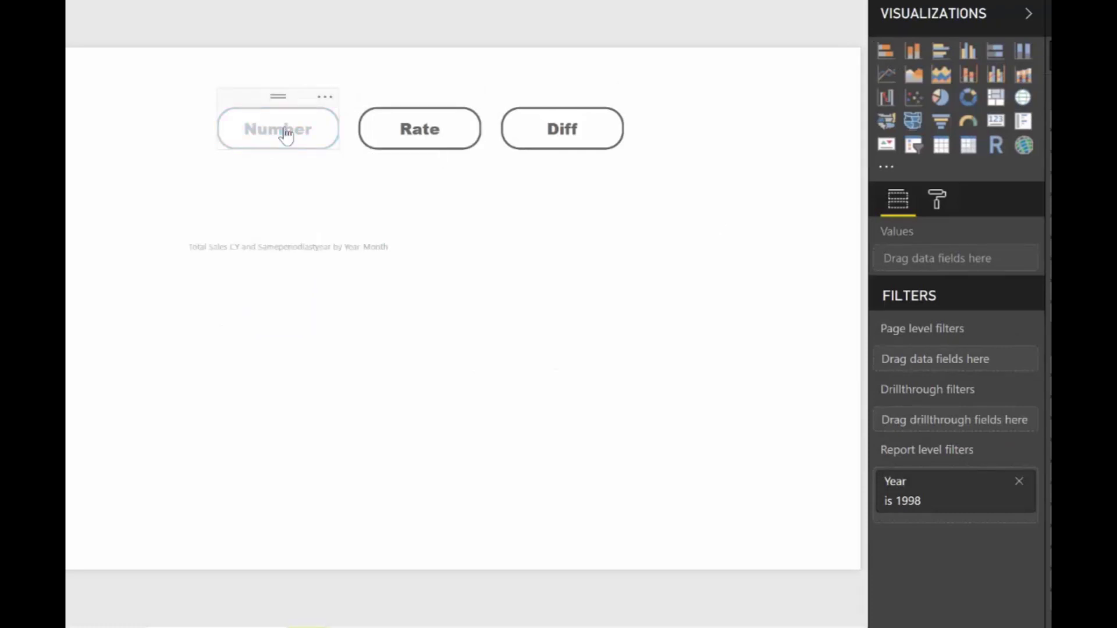
pyautogui.keyDown('ctrl'); pyautogui.click(414, 141); pyautogui.keyUp('ctrl')
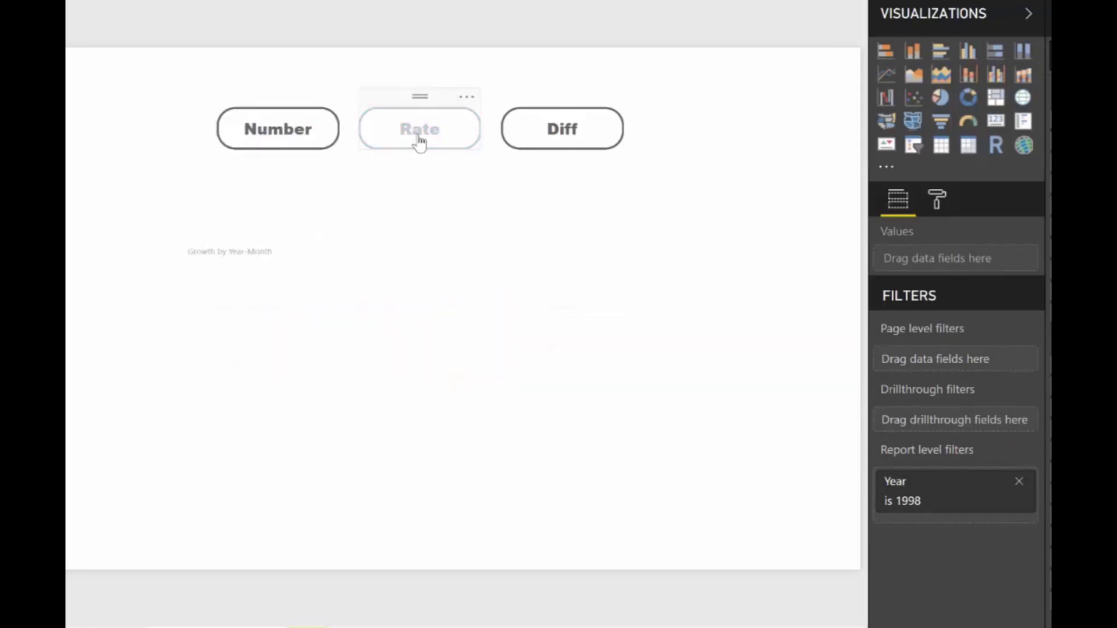
pyautogui.keyDown('ctrl'); pyautogui.click(573, 133); pyautogui.keyUp('ctrl')
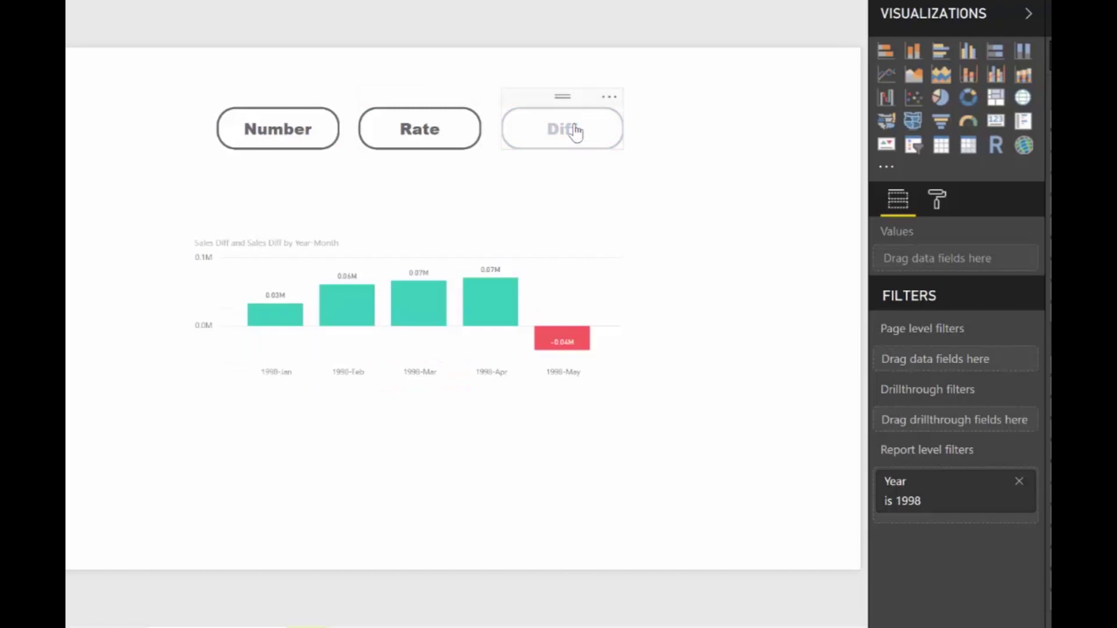
pyautogui.keyDown('ctrl'); pyautogui.click(387, 142); pyautogui.keyUp('ctrl')
pyautogui.keyDown('ctrl'); pyautogui.click(324, 143); pyautogui.keyUp('ctrl')
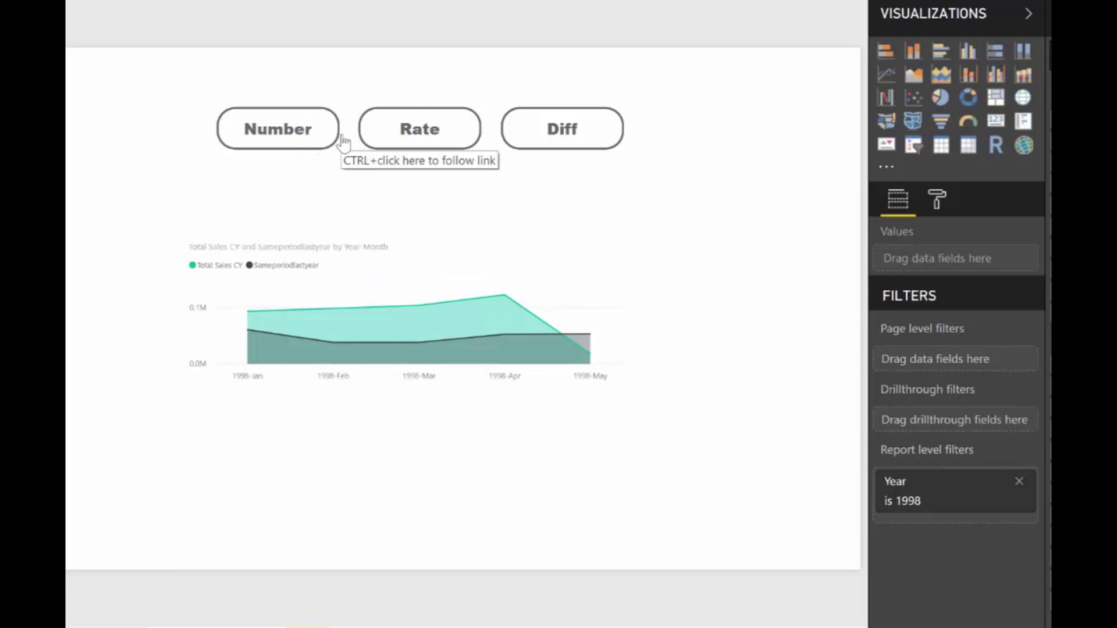
pyautogui.keyDown('ctrl'); pyautogui.click(440, 141); pyautogui.keyUp('ctrl')
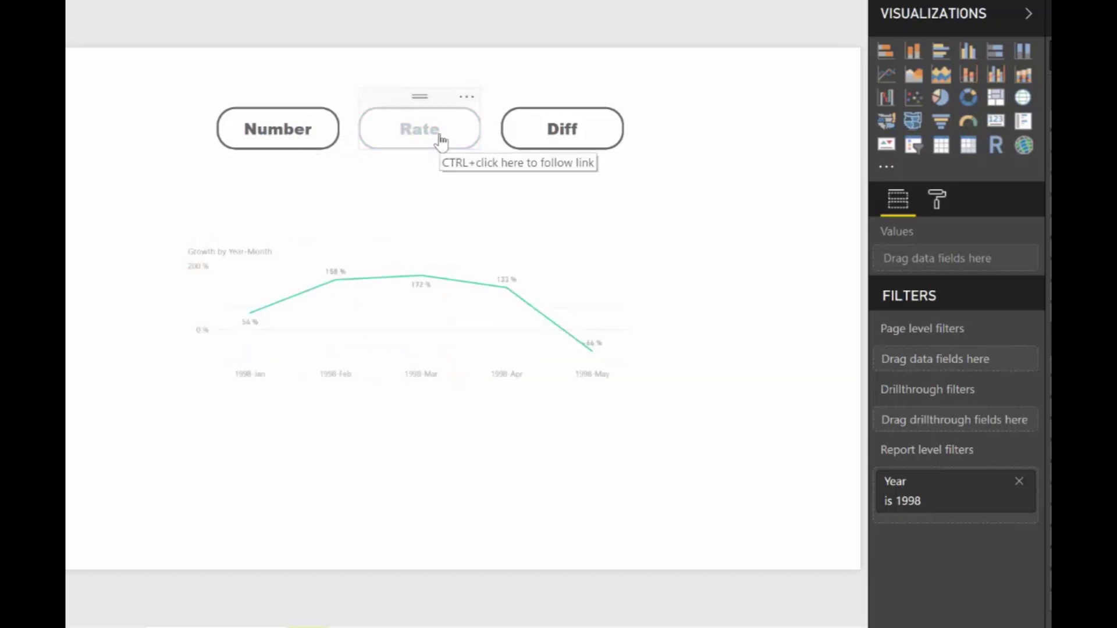
pyautogui.keyDown('ctrl'); pyautogui.click(279, 137); pyautogui.keyUp('ctrl')
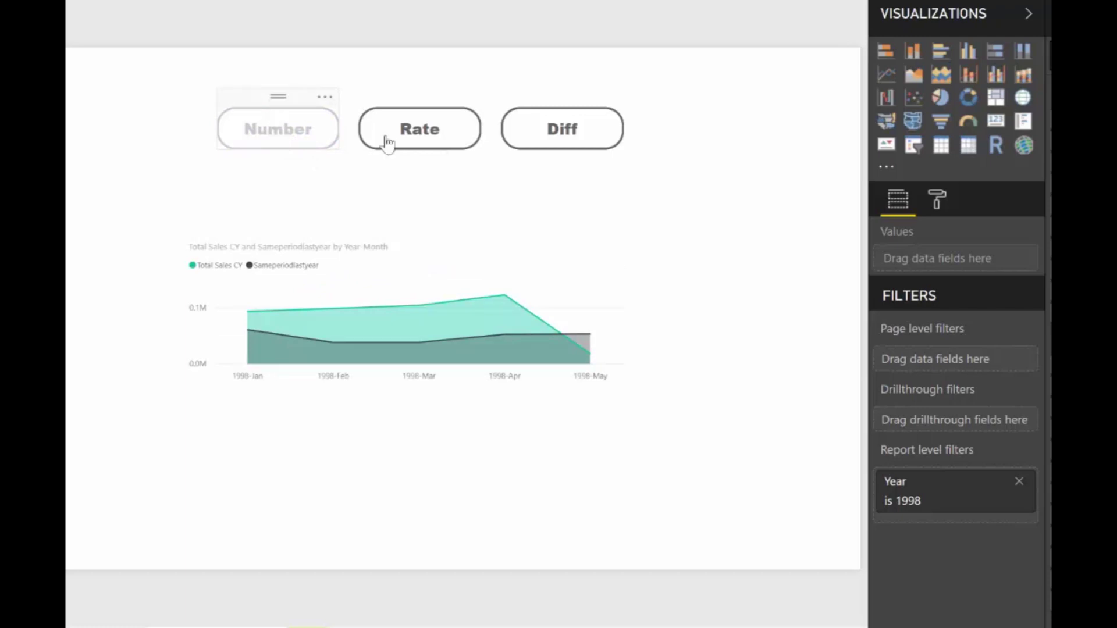
pyautogui.keyDown('ctrl'); pyautogui.click(438, 141); pyautogui.keyUp('ctrl')
pyautogui.keyDown('ctrl'); pyautogui.click(569, 144); pyautogui.keyUp('ctrl')
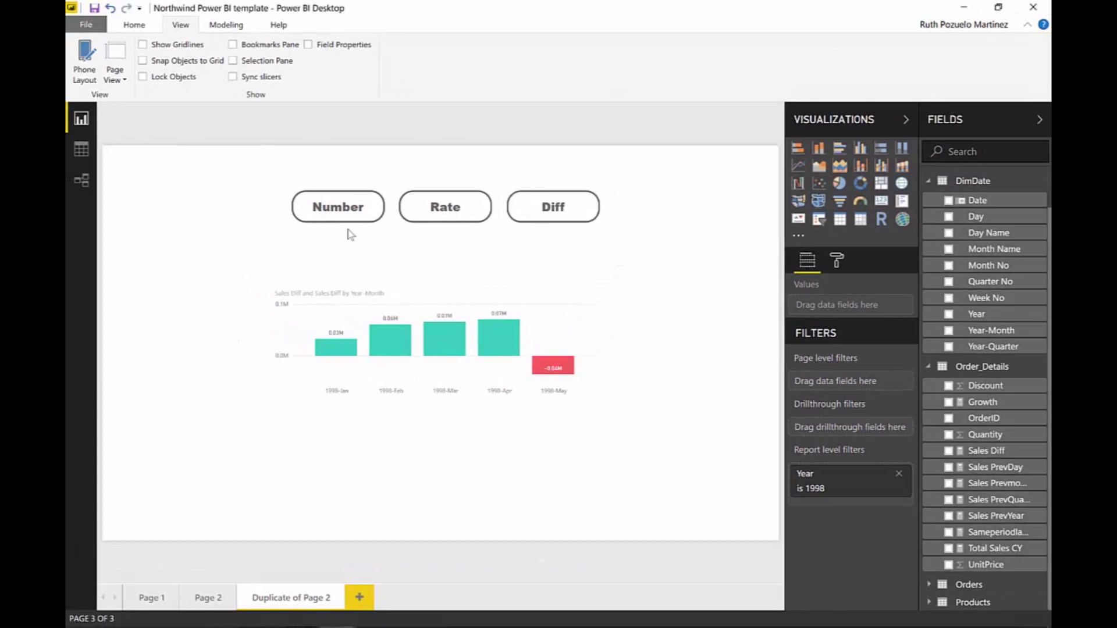
pyautogui.keyDown('ctrl'); pyautogui.click(349, 218); pyautogui.keyUp('ctrl')
pyautogui.keyDown('ctrl'); pyautogui.click(444, 221); pyautogui.keyUp('ctrl')
pyautogui.keyDown('ctrl'); pyautogui.click(558, 221); pyautogui.keyUp('ctrl')
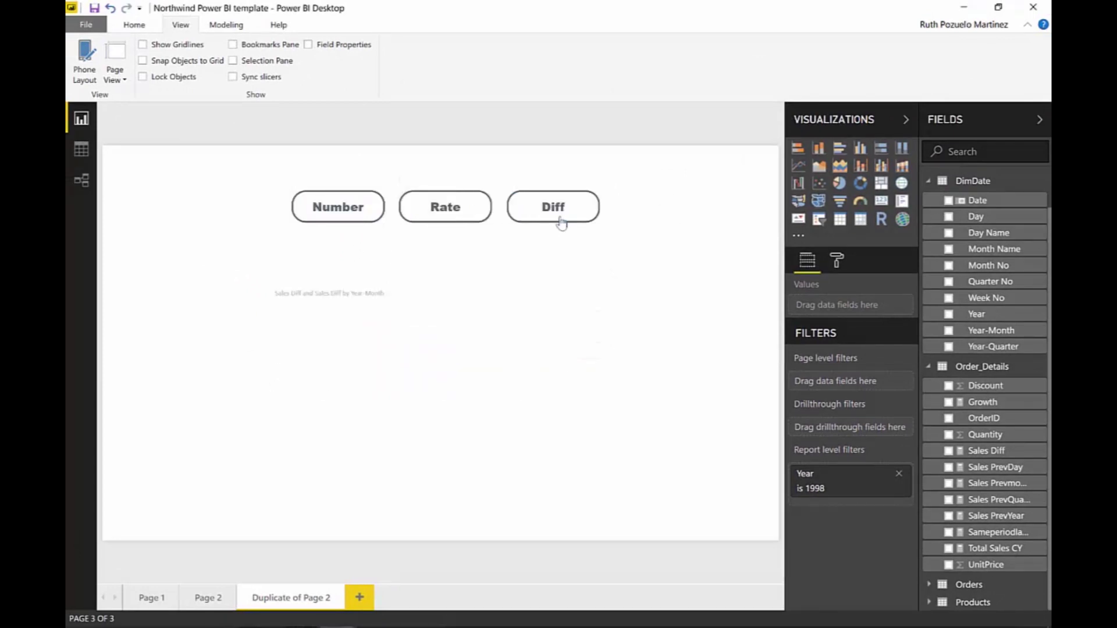